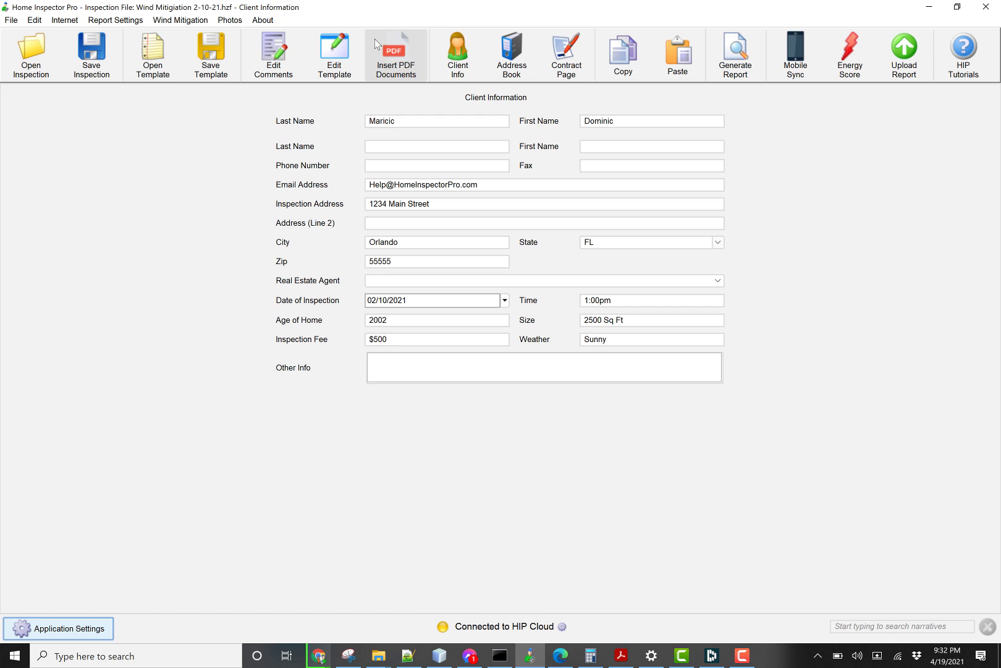
Show the report's attached PDF documents, including template_Wind Mitigation.pdf.
left_click(399, 55)
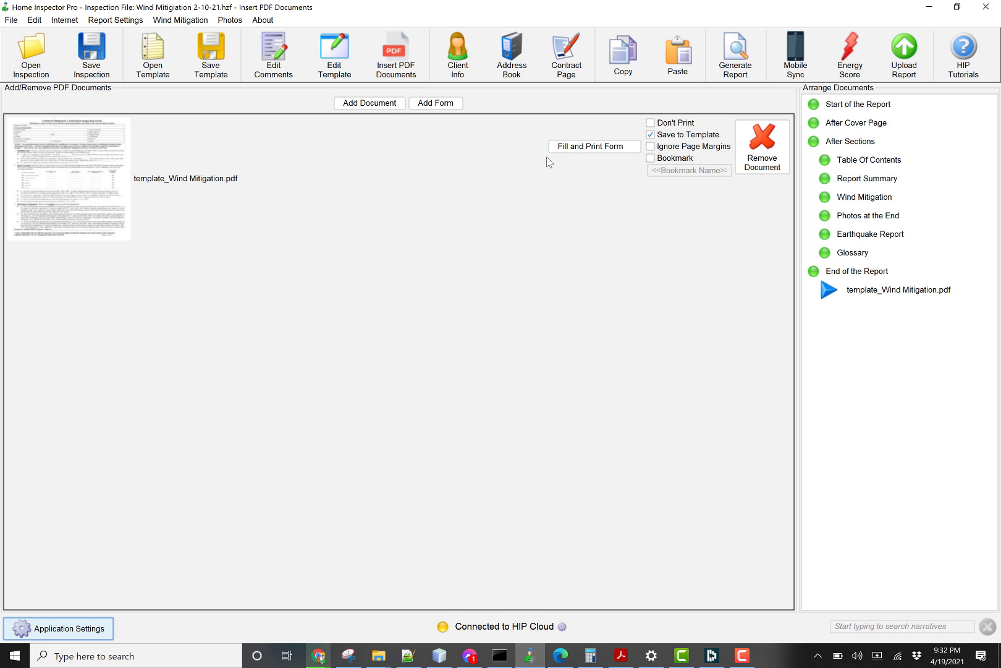
Open template_Wind Mitigation.pdf's fill-in view and review its field mappings like $InspectionDate and $ClientName1.
left_click(572, 149)
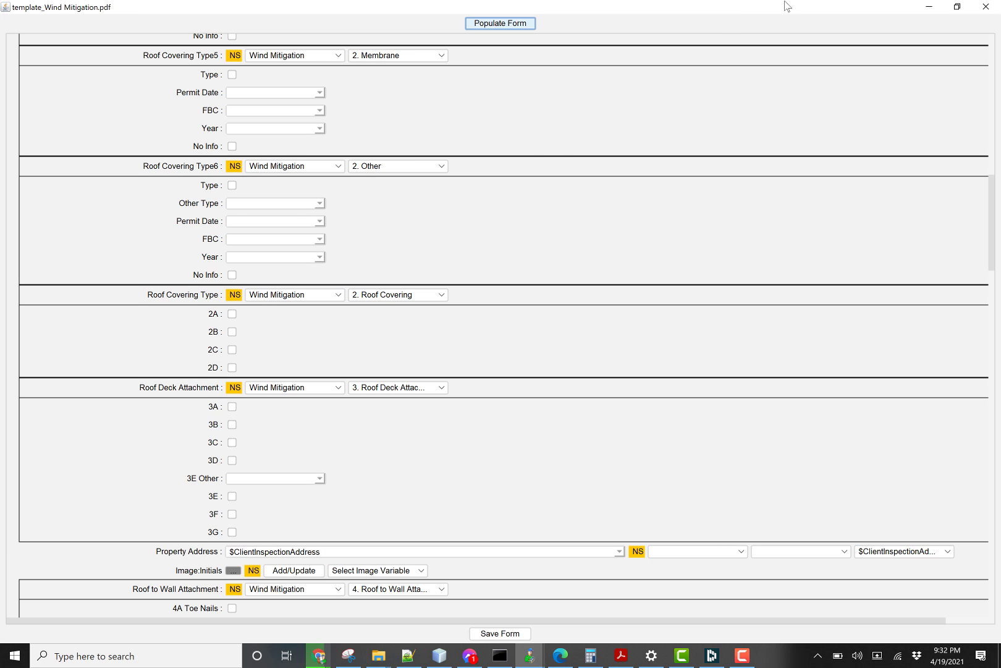
left_click_drag(993, 183, 999, 25)
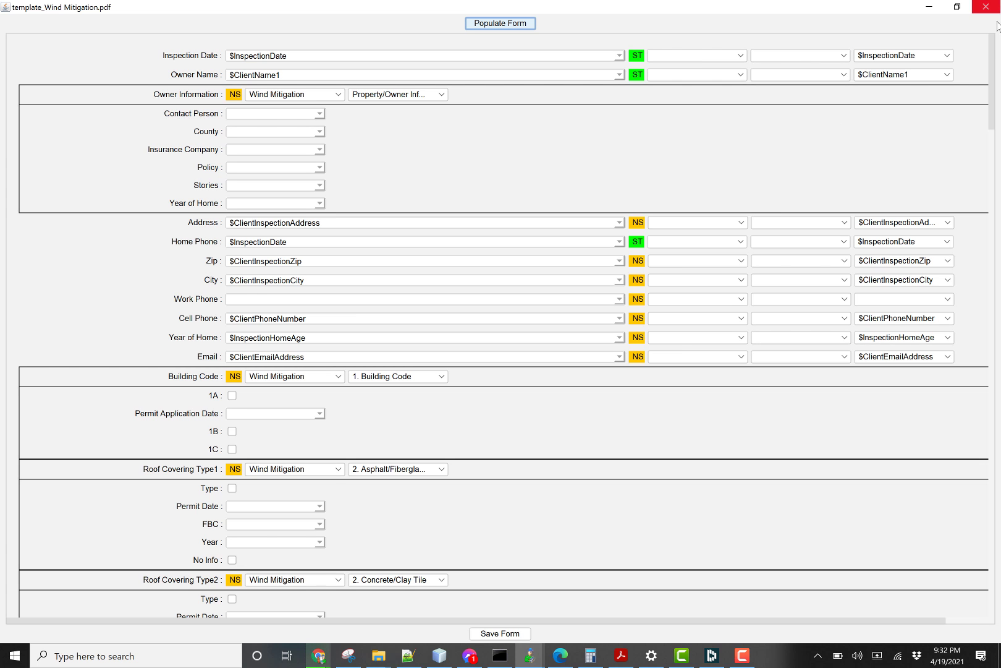
left_click_drag(992, 49, 987, 100)
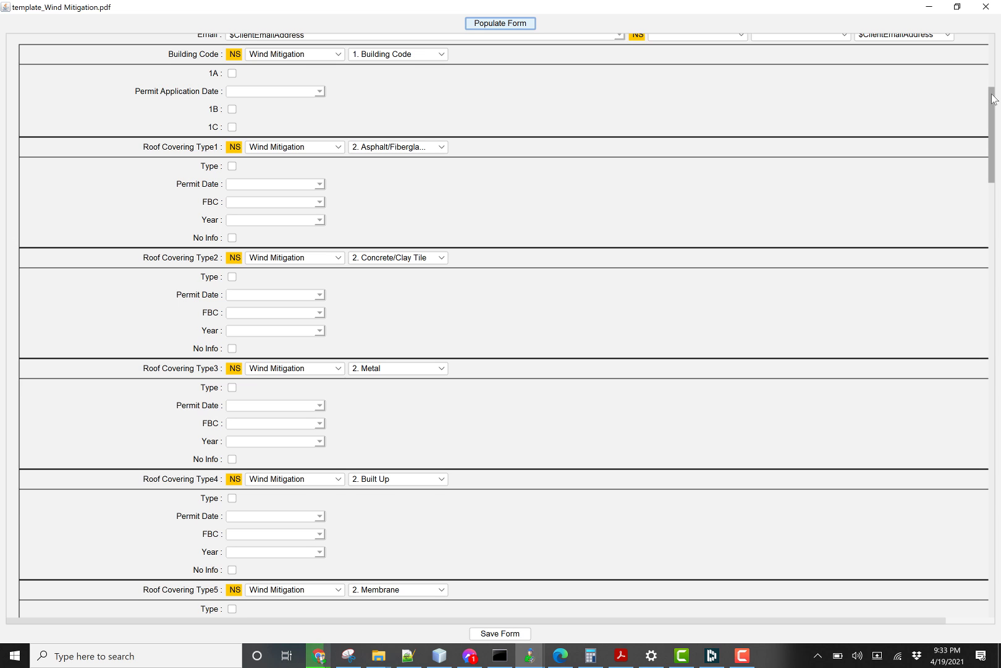
scroll(993, 99, "up", 5)
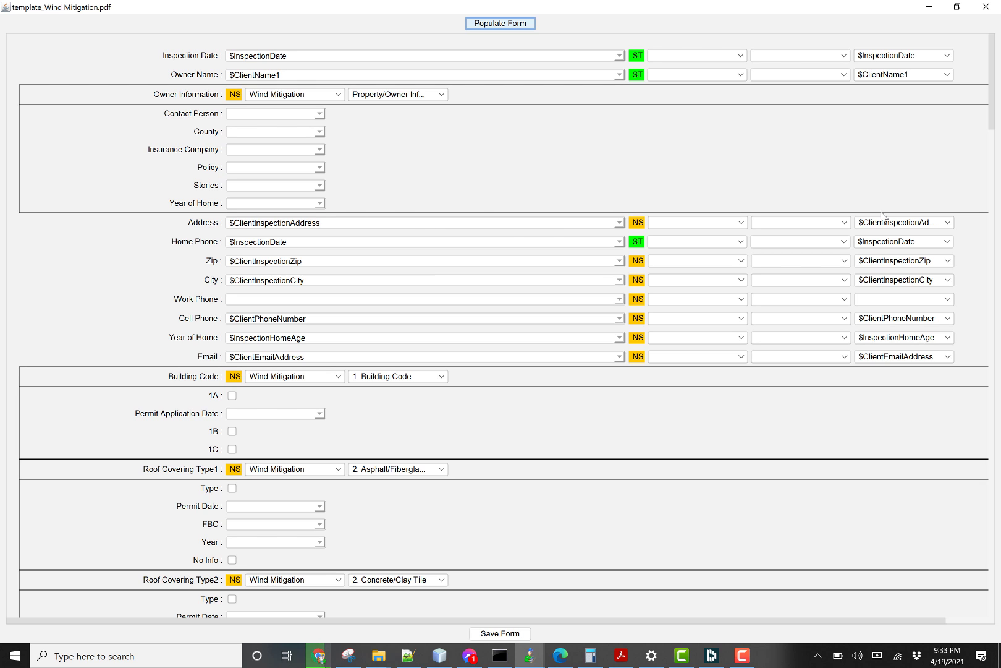
left_click(930, 224)
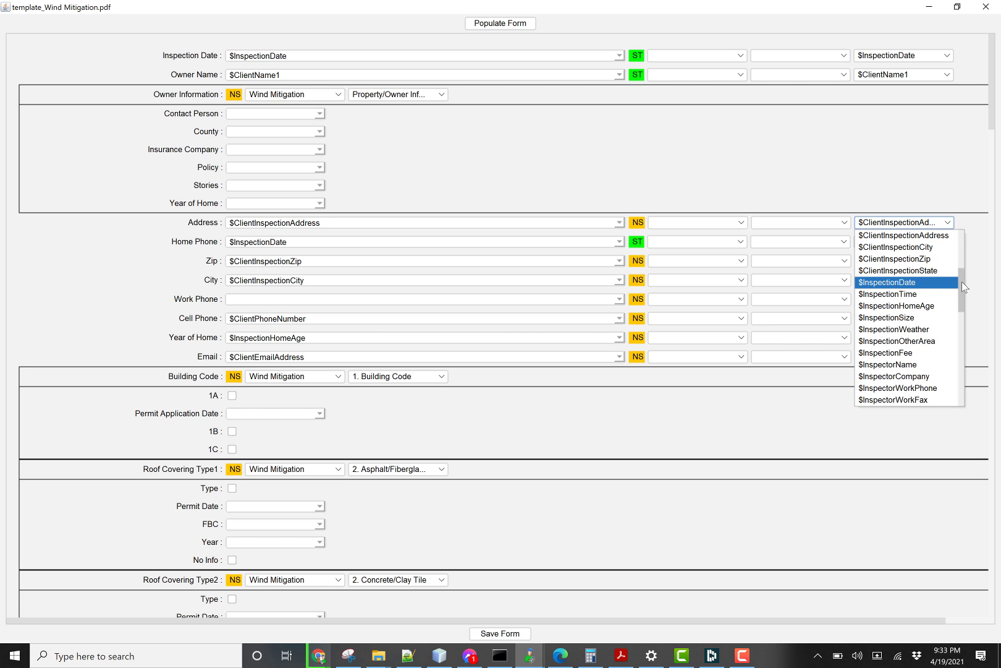
mouse_move(962, 282)
left_mouse_down()
mouse_move(964, 257)
mouse_move(963, 274)
left_mouse_up()
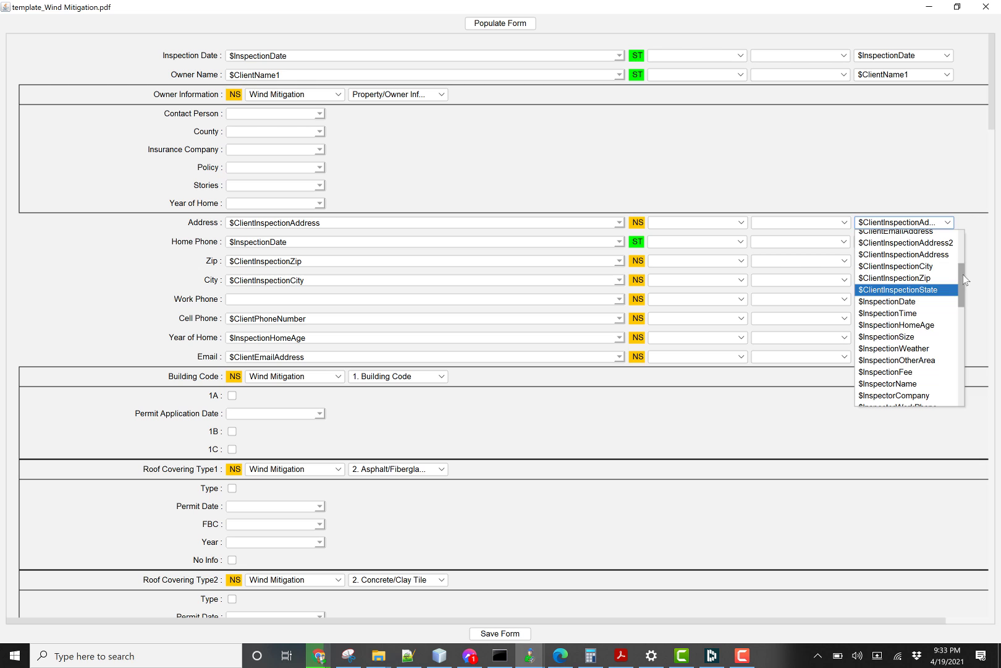
left_click(341, 222)
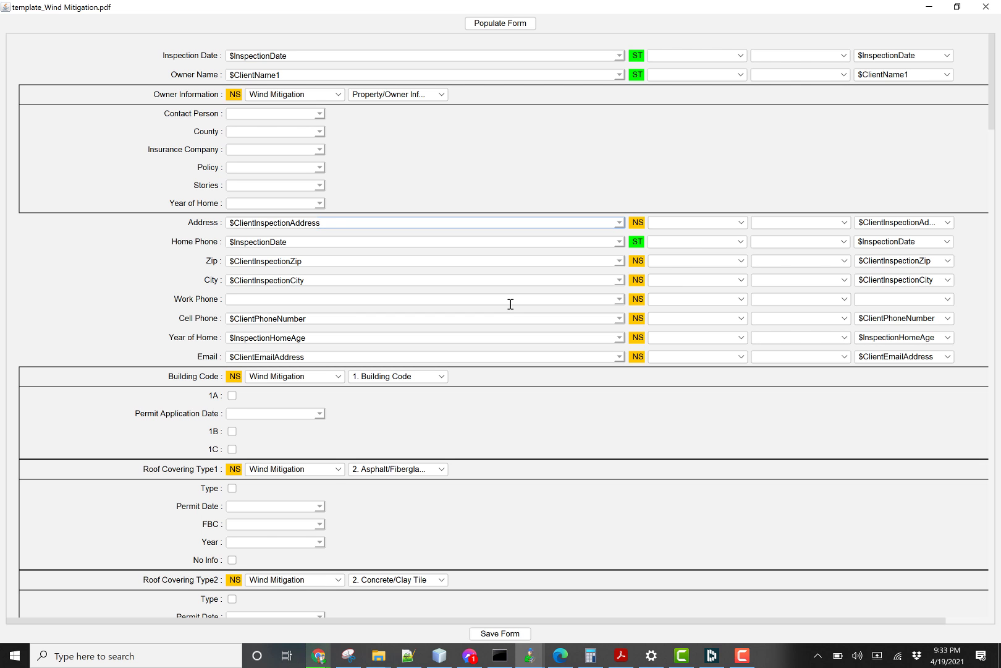
Close the template form and show the Wind Mitigation Property/Owner Information comments.
left_click(988, 8)
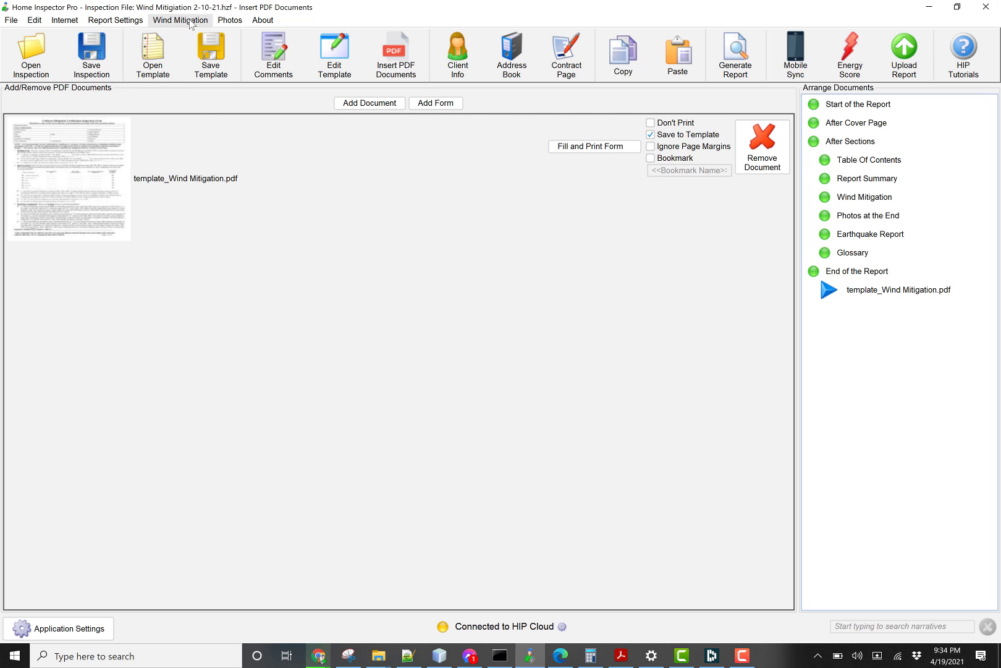
left_click(191, 20)
left_click(192, 35)
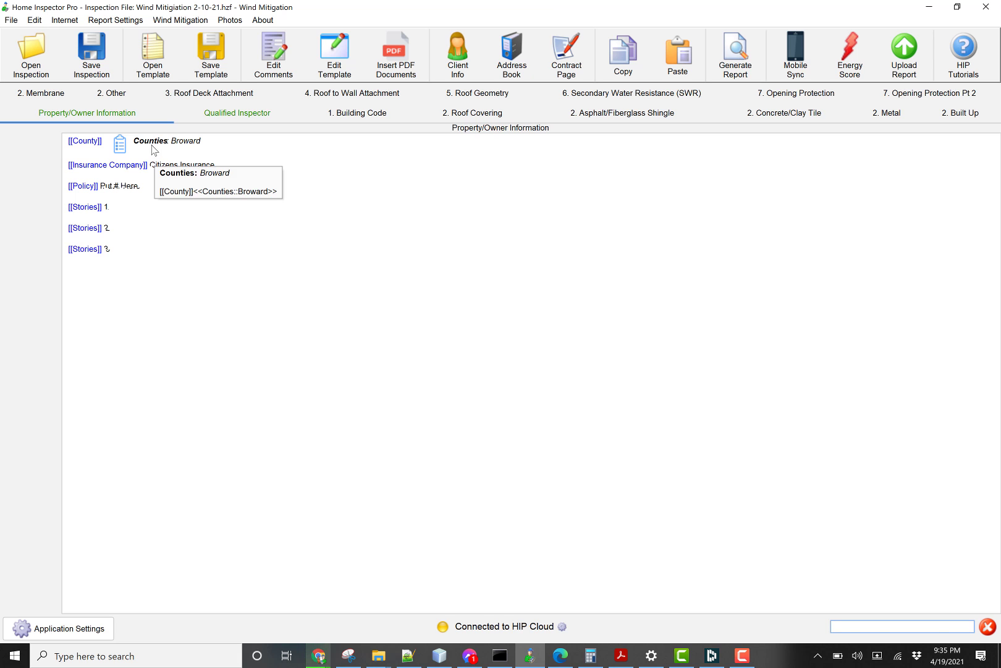
Select the County comment and change its value to Desoto.
left_click(154, 150)
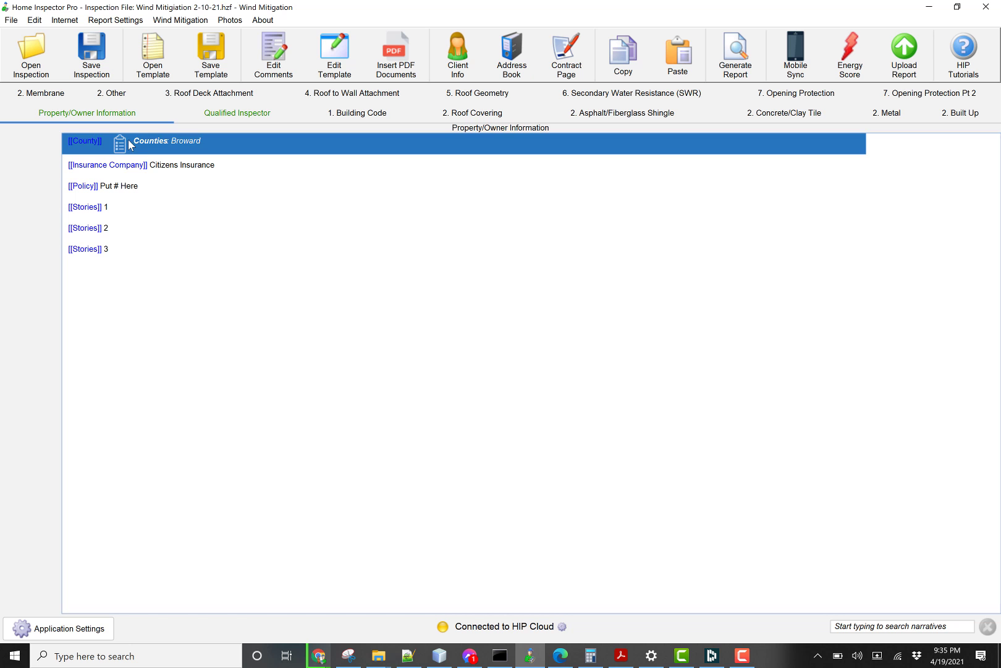
double_click(148, 141)
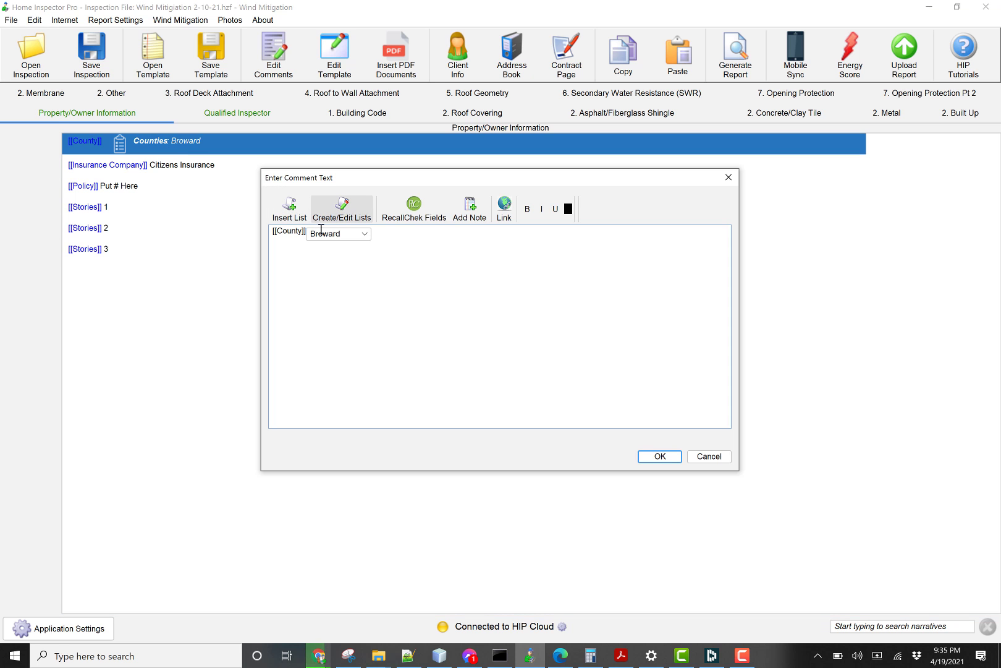
left_click(321, 233)
left_click(328, 263)
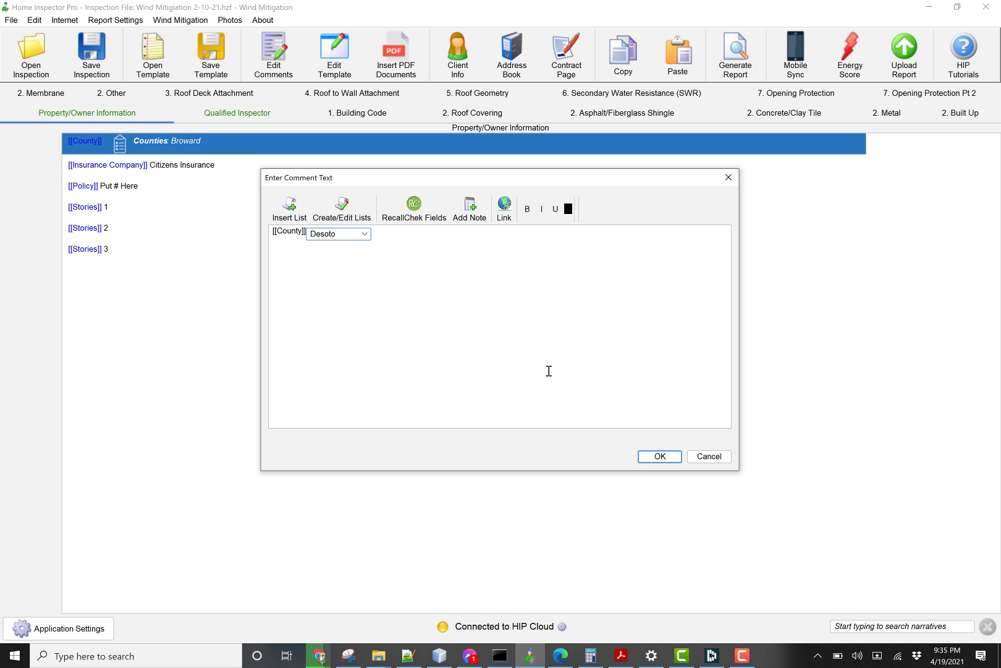
left_click(659, 456)
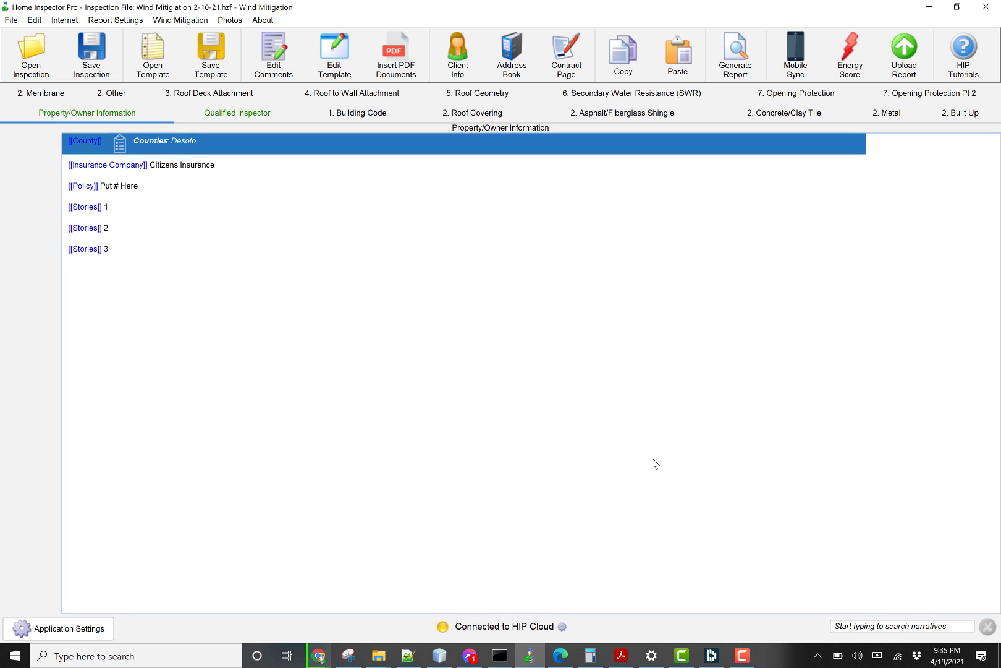
Select Insurance Company, replace the Policy placeholder with the policy number, and select Stories 2.
left_click(154, 171, "shift")
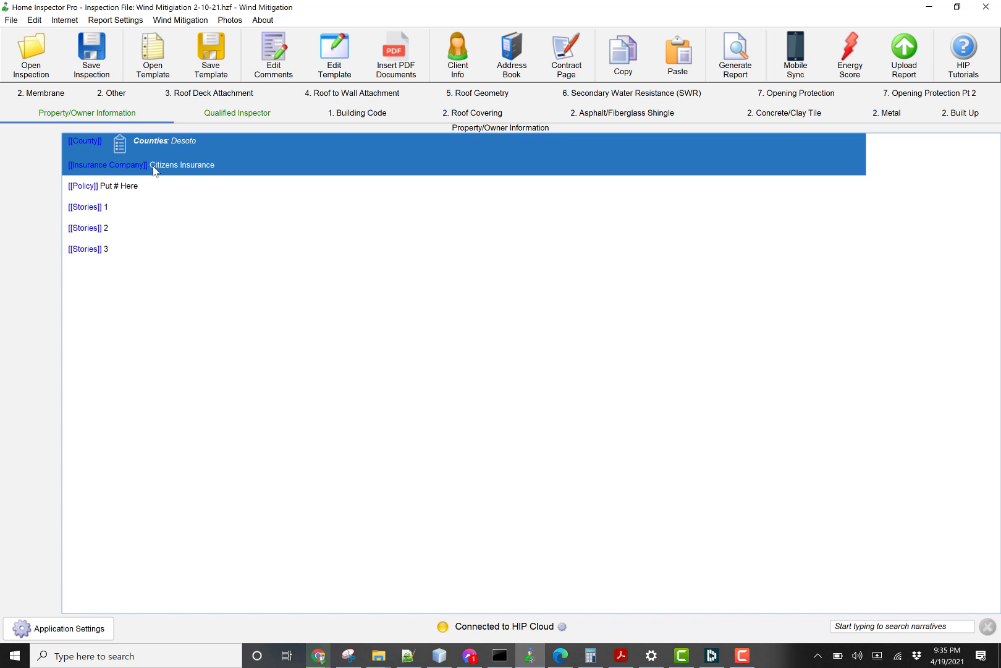
double_click(123, 187, "shift")
left_click_drag(307, 234, 459, 254)
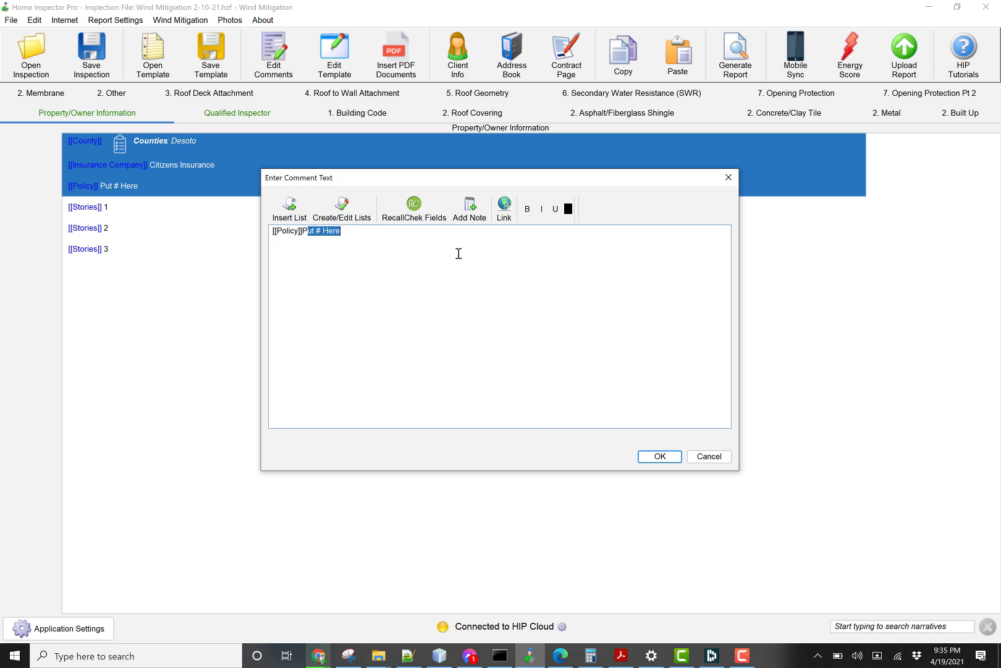
key("BackSpace")
key("BackSpace")
type("123")
left_click(659, 456)
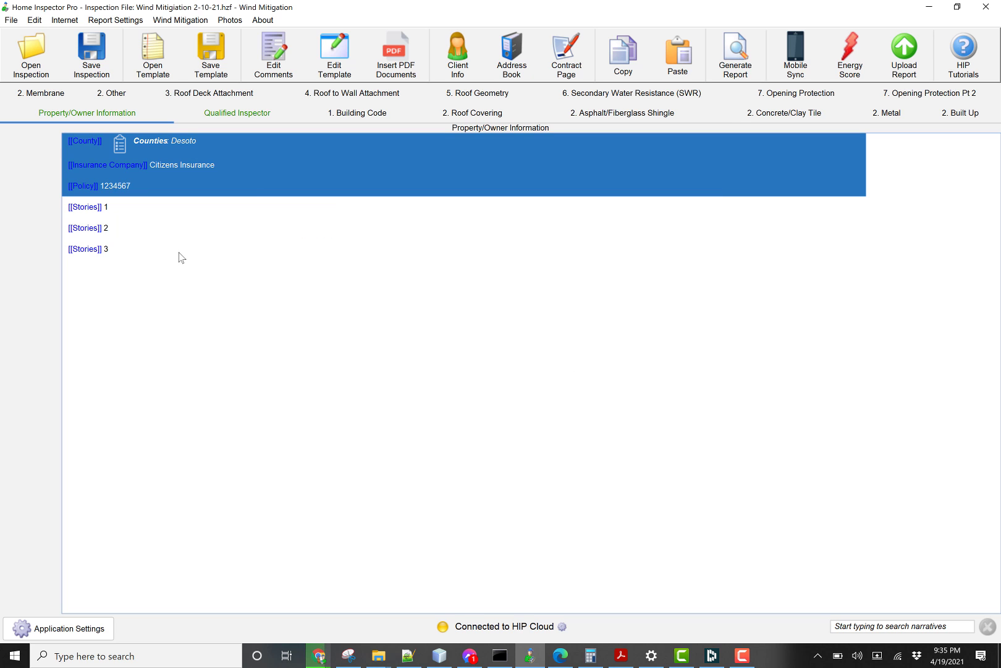
left_click(98, 230, "ctrl")
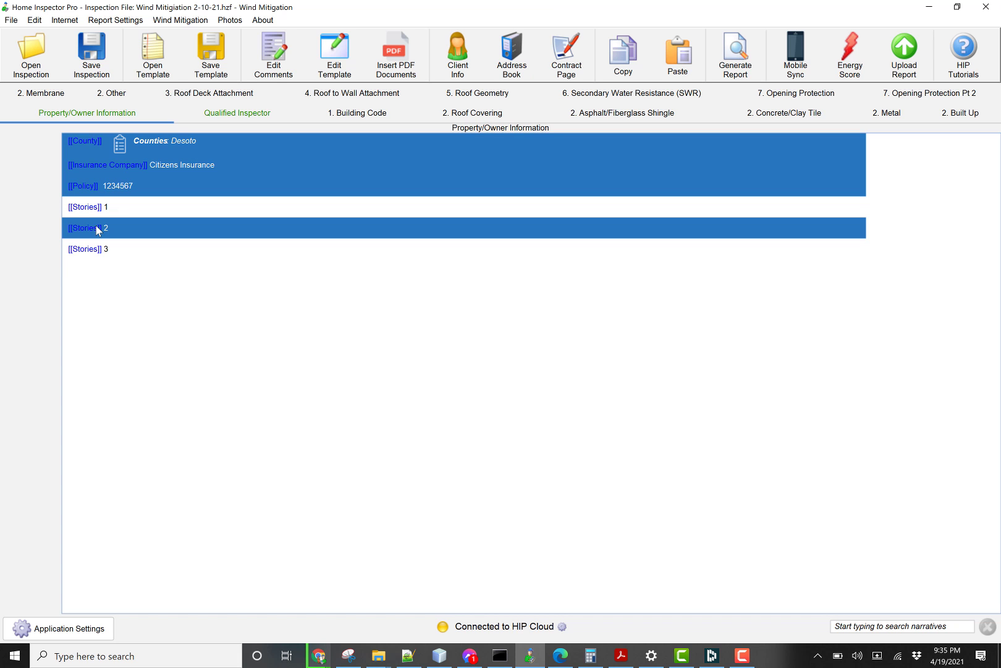
Auto-fill the Wind Mitigation form's owner fields from the selected comments with Populate Form.
left_click(394, 64)
left_click(593, 150)
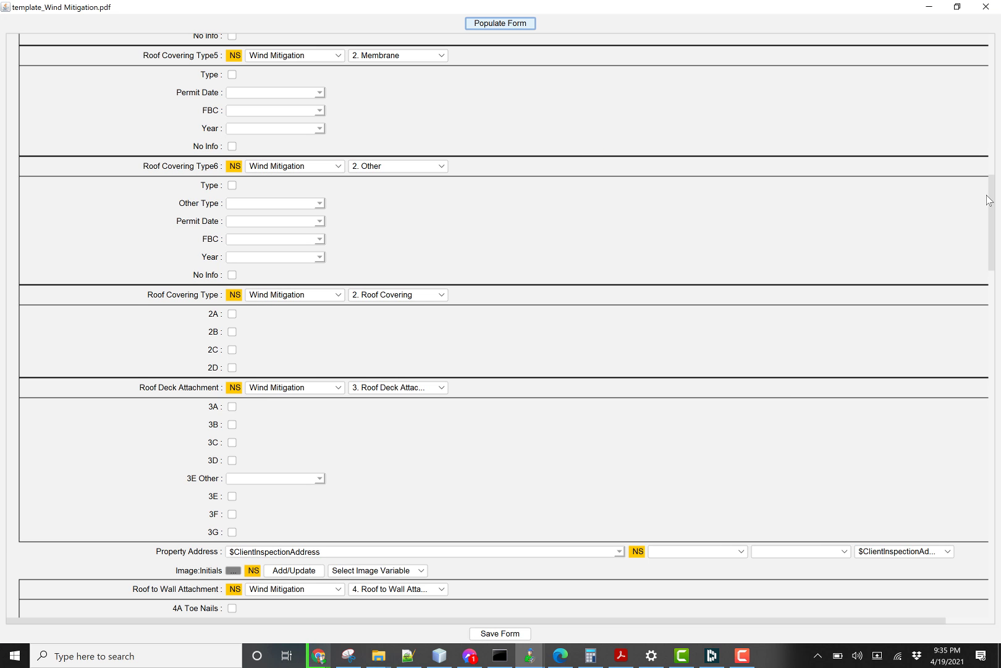
left_click_drag(993, 174, 984, 39)
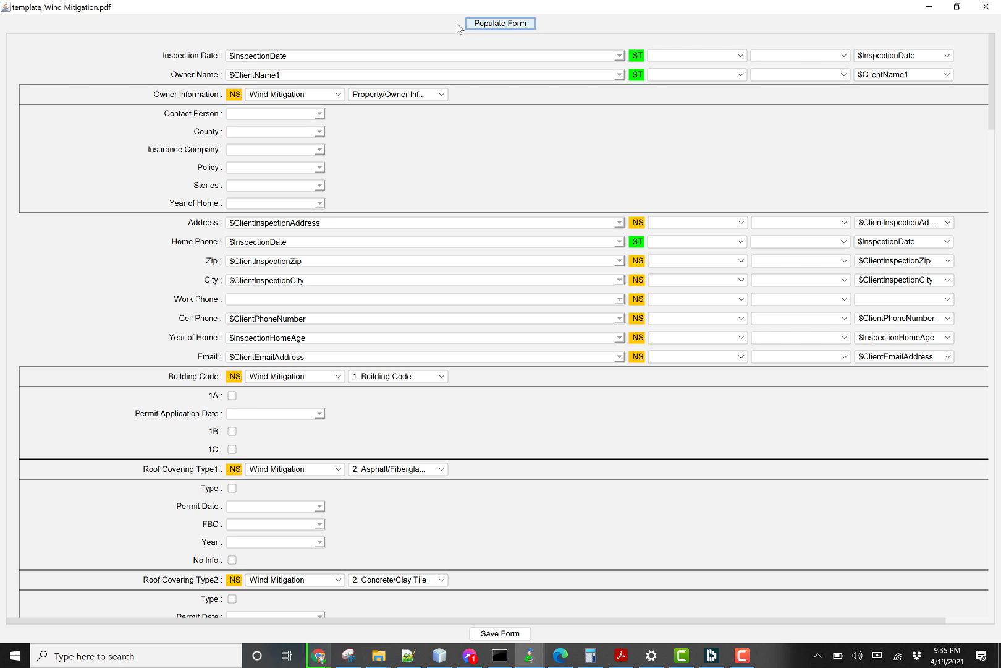
left_click(485, 24)
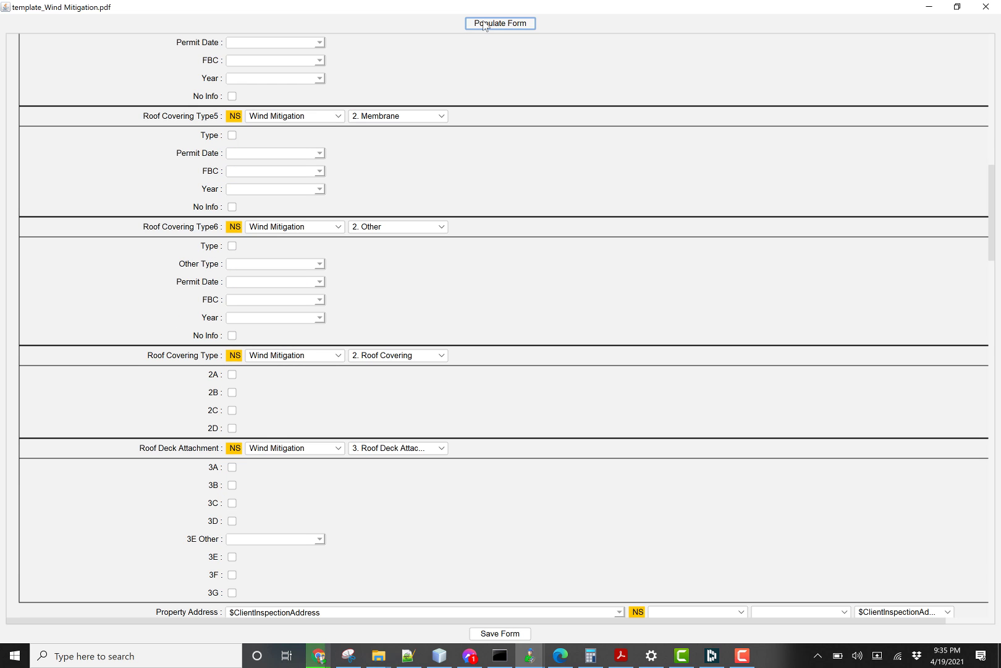
left_click_drag(997, 181, 996, 41)
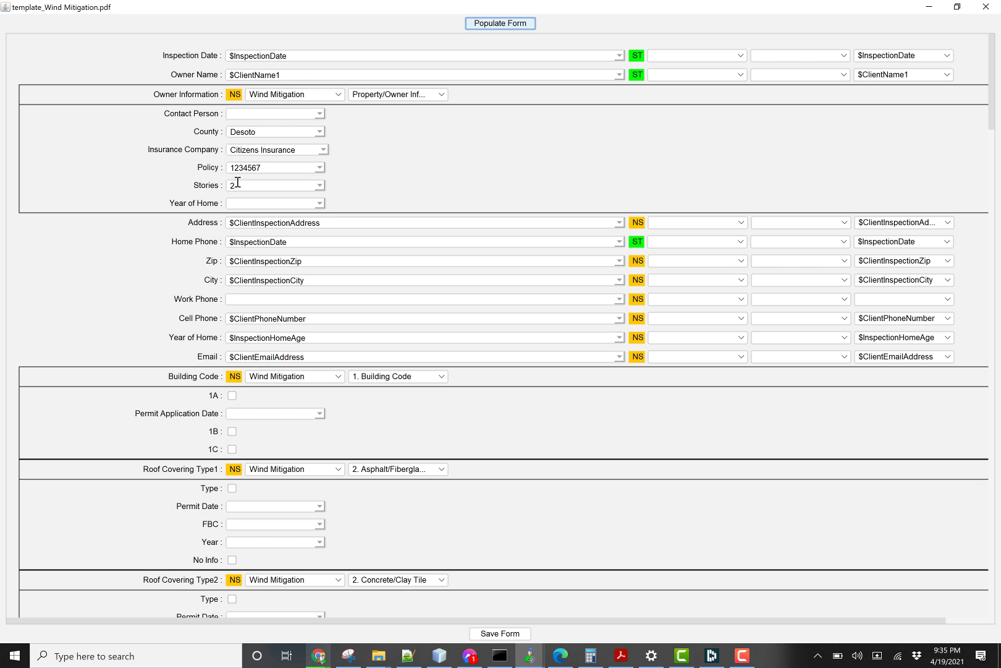
Enter the contact person's name and Year of Home 2005 in the form.
left_click(262, 113)
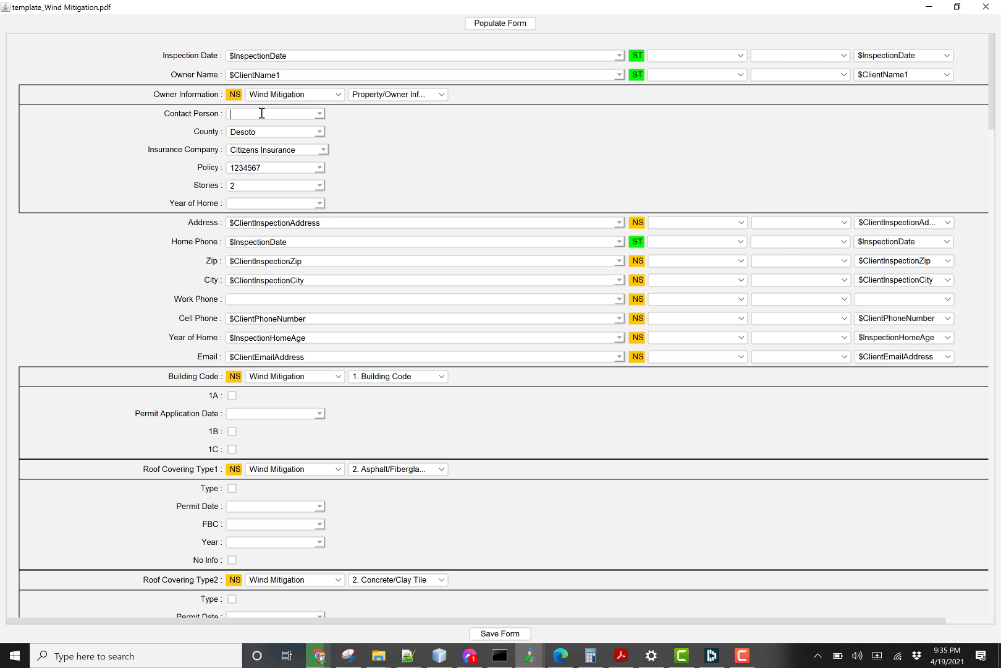
type("Joe Smith")
left_click(251, 199)
type("w0")
type("005")
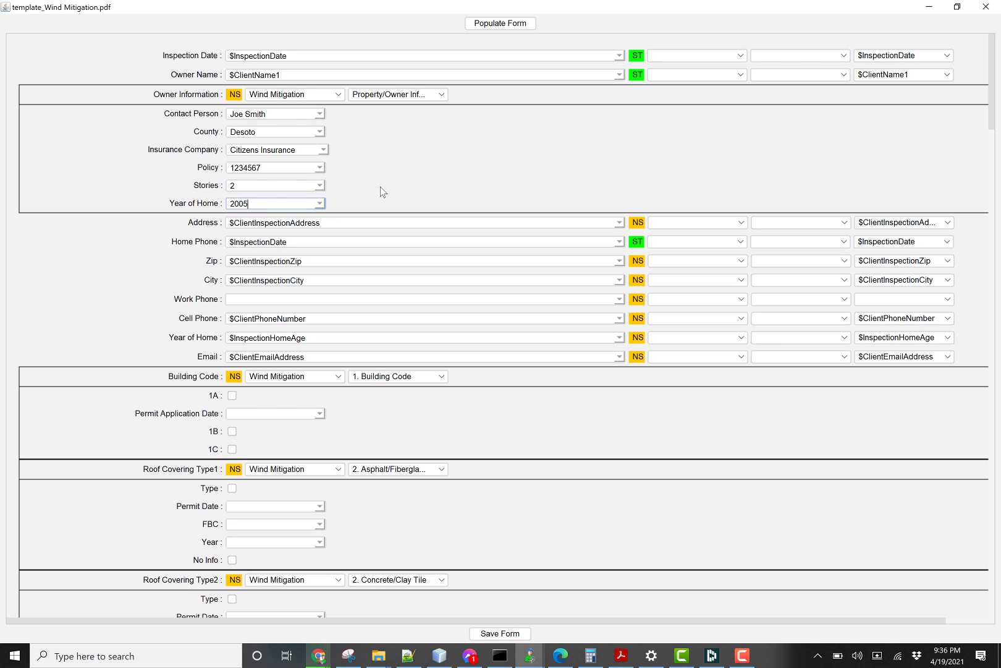
Save the filled Wind Mitigation form and return to the Wind Mitigation comments.
left_click(491, 635)
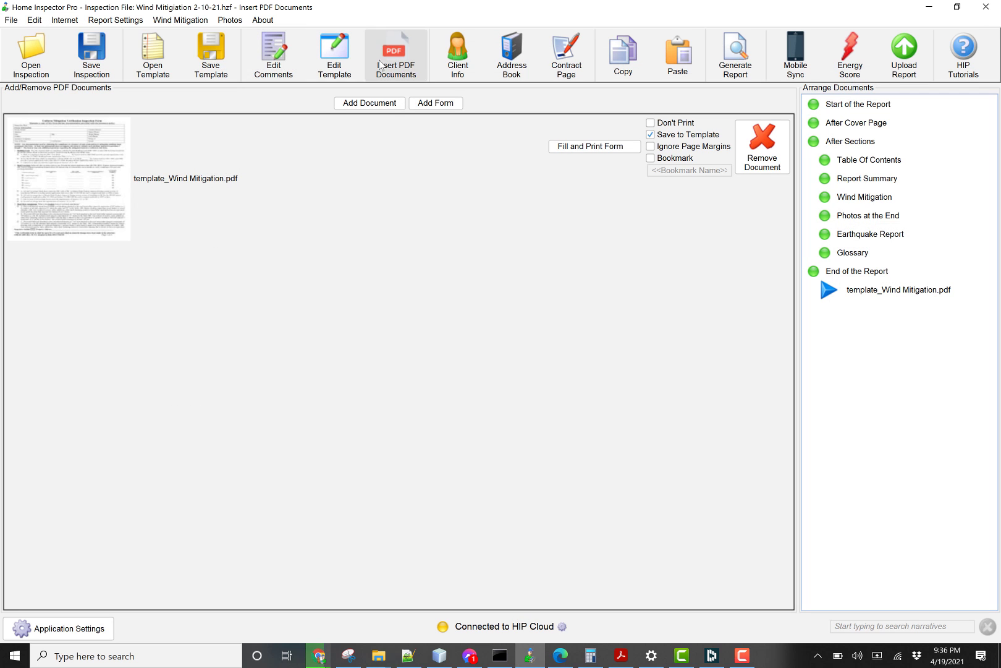
left_click(172, 21)
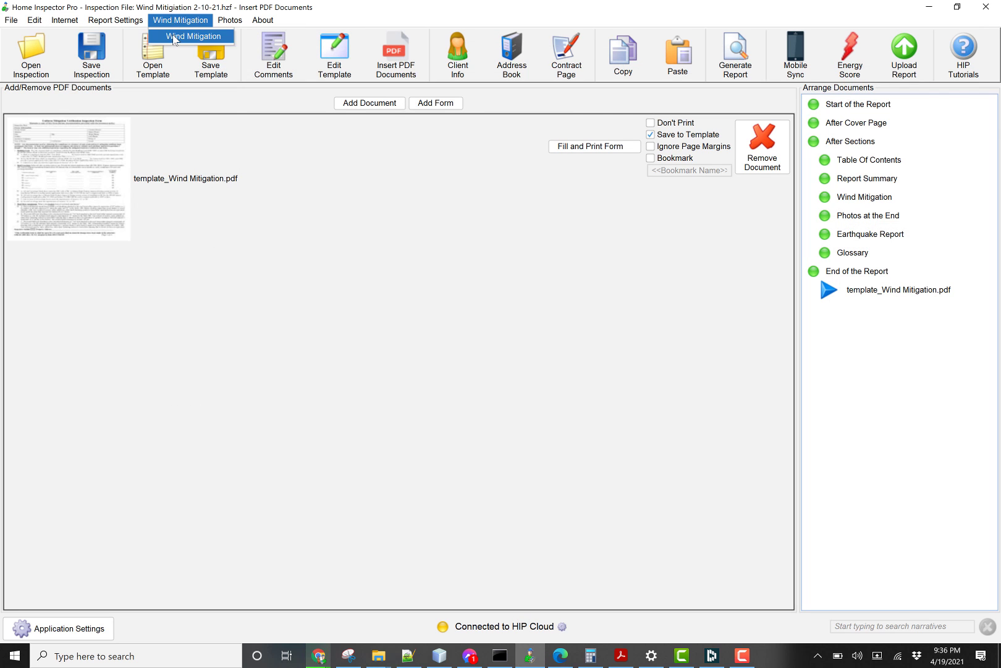
left_click(178, 36)
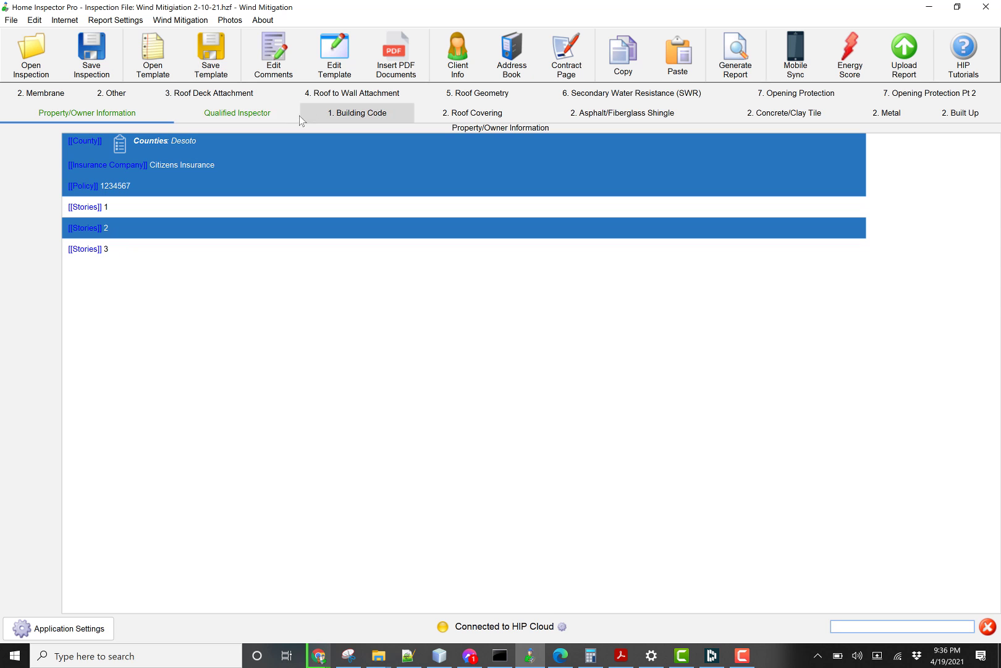
Select the 1A True answer in the Building Code section.
left_click(270, 115)
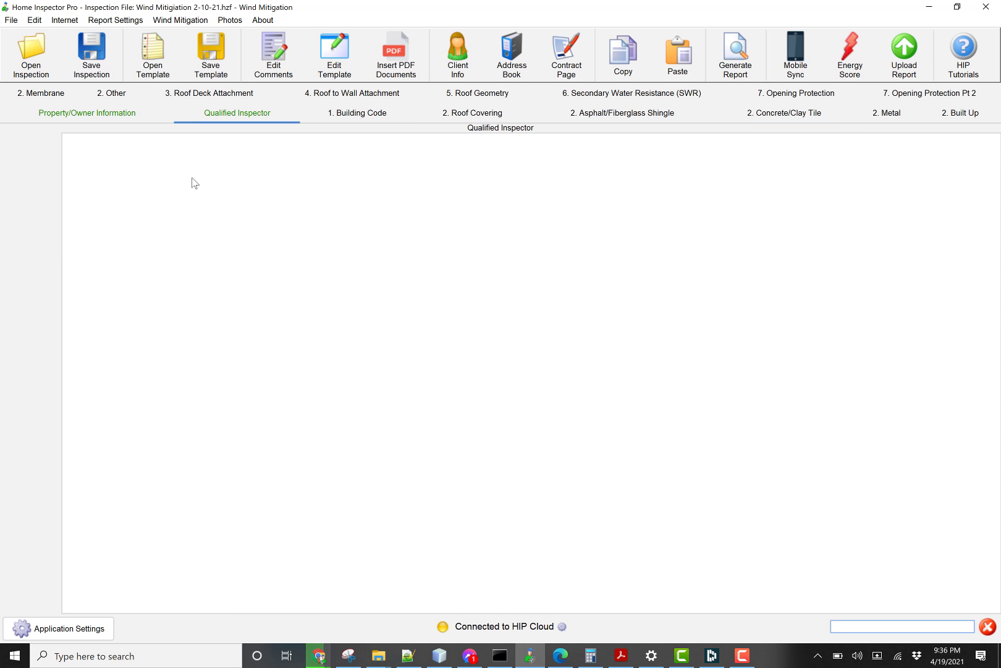
left_click(327, 117)
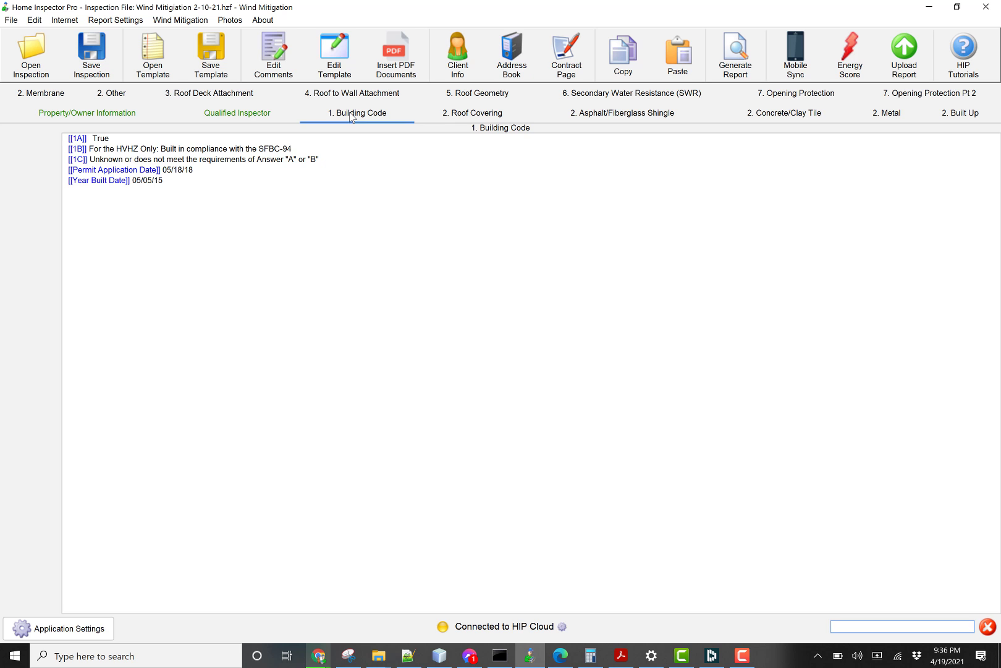
left_click(120, 140)
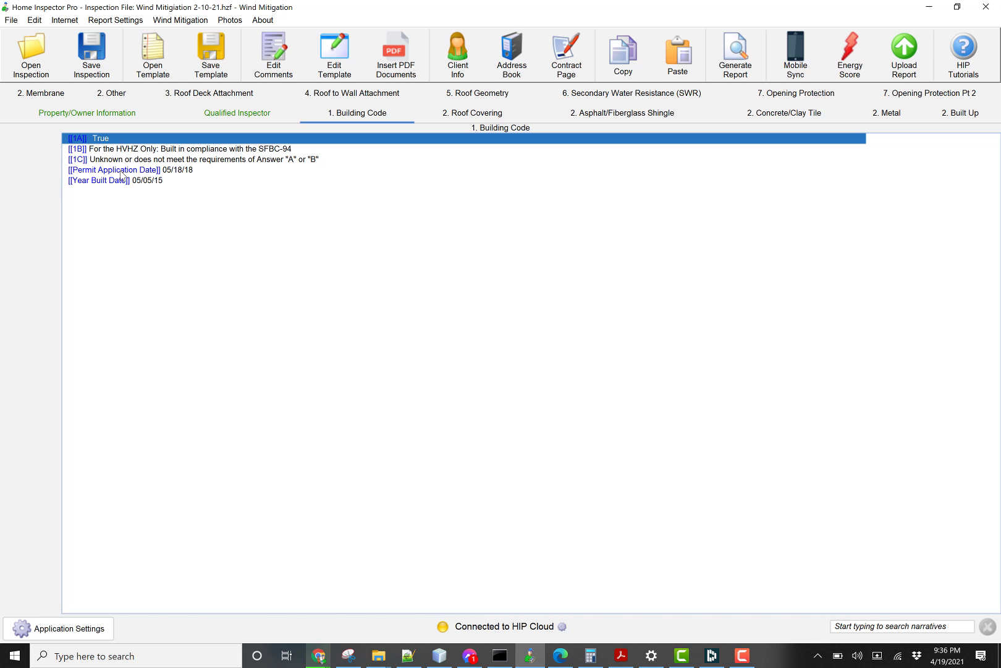
Select Permit Application Date, change it to 06/18/18, and show the Roof Covering answers.
left_click(124, 170, "ctrl")
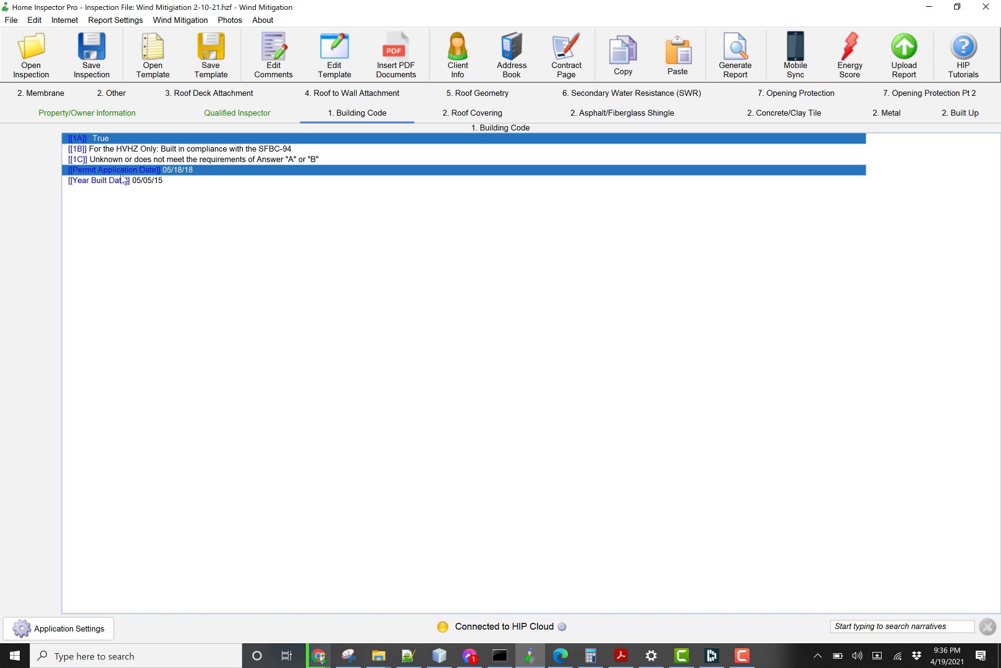
double_click(164, 175)
left_click(369, 231)
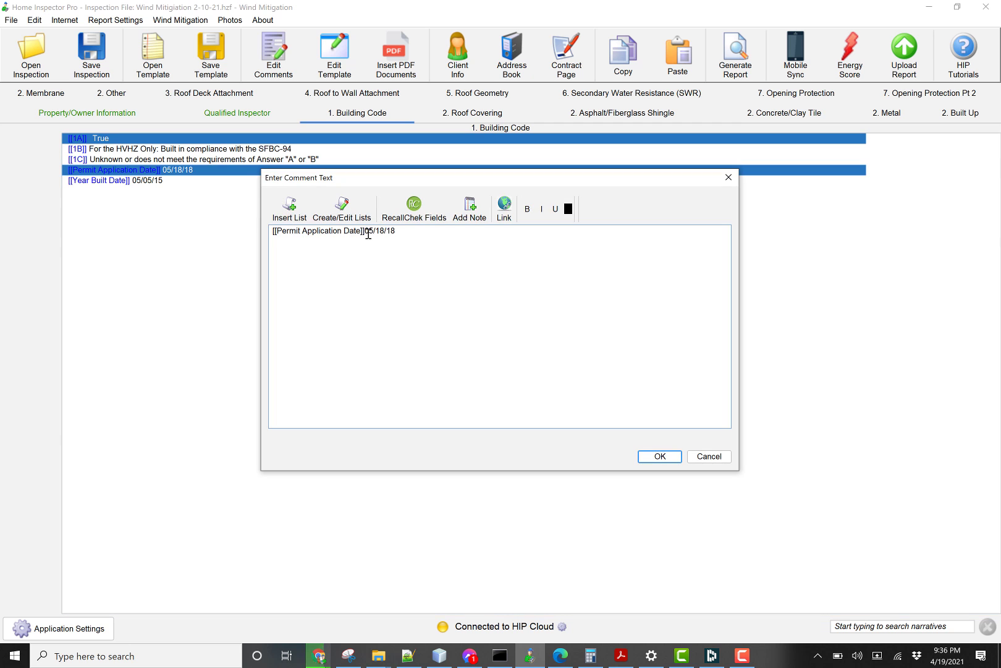
key("Delete")
type("6")
left_click(659, 456)
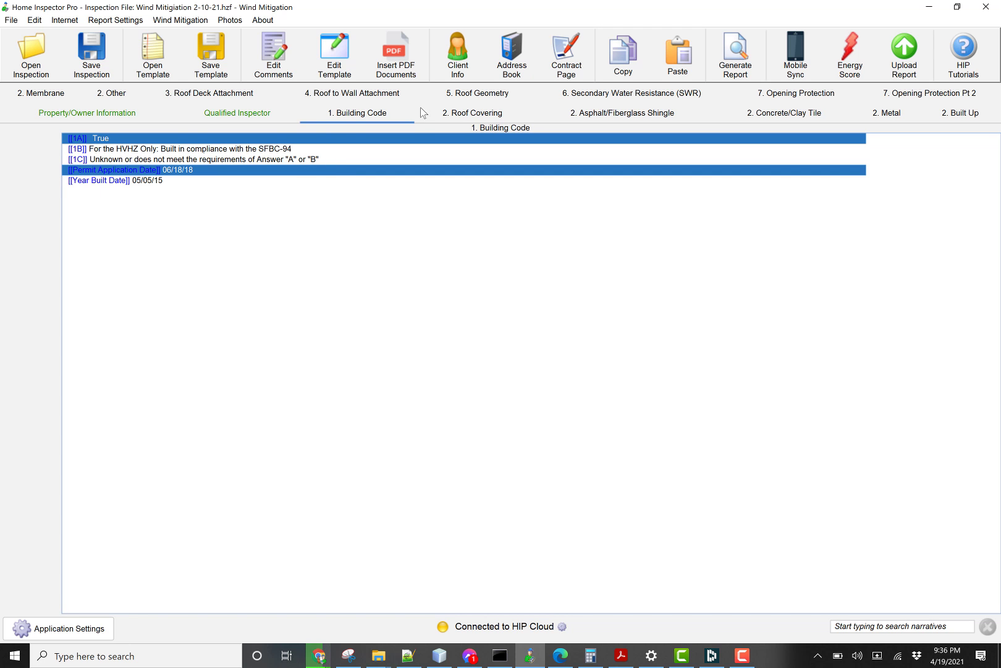
left_click(445, 114)
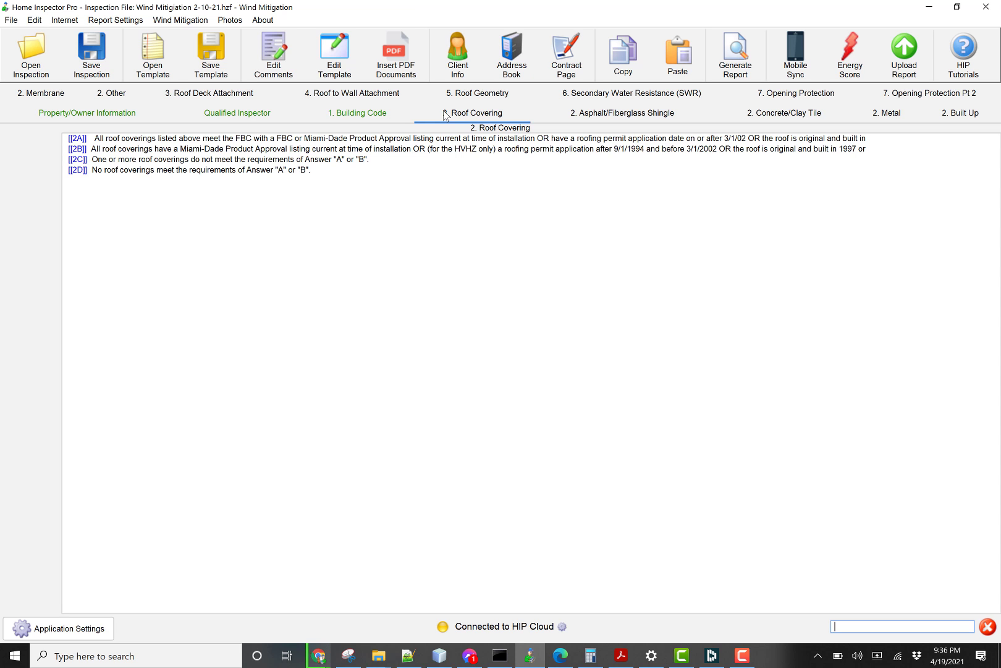
Choose roof covering 2C and select the Asphalt/Fiberglass Shingle Type Yes and FBC 1234 entries.
left_click(140, 162)
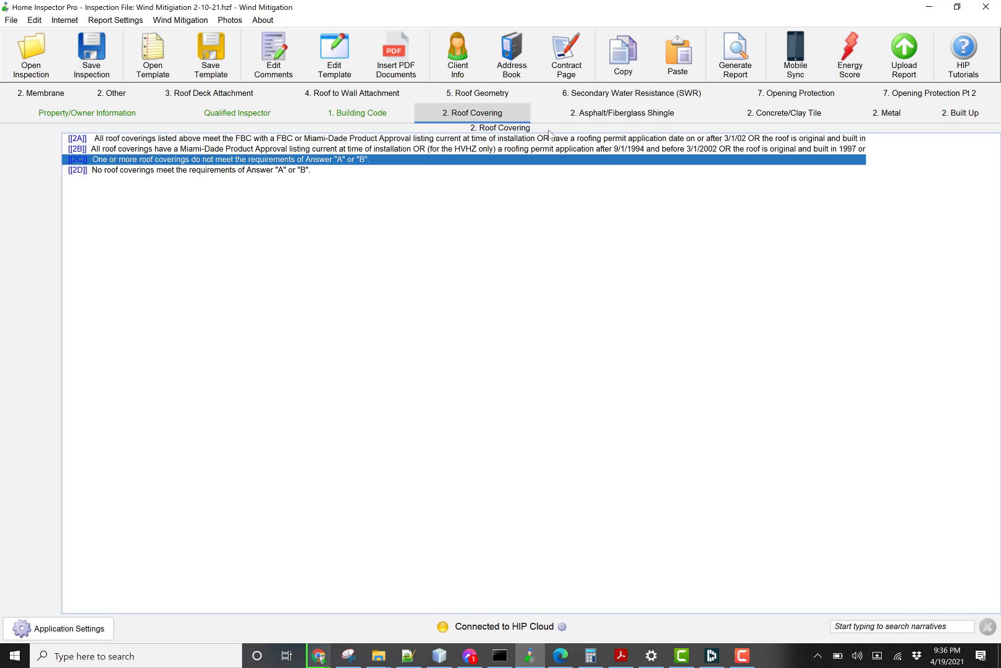
left_click(572, 114)
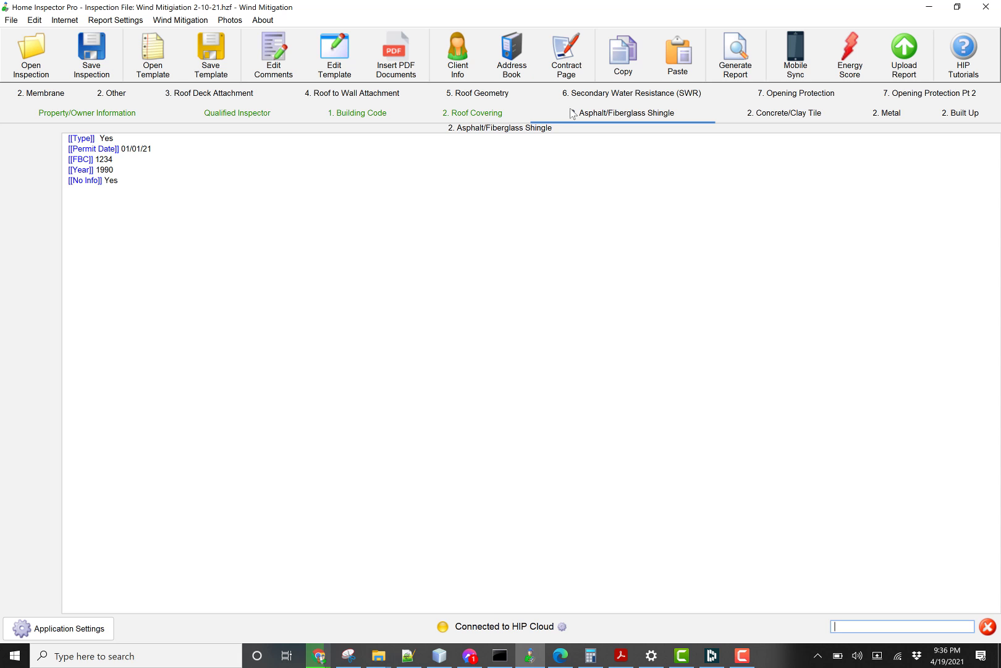
left_click(109, 140)
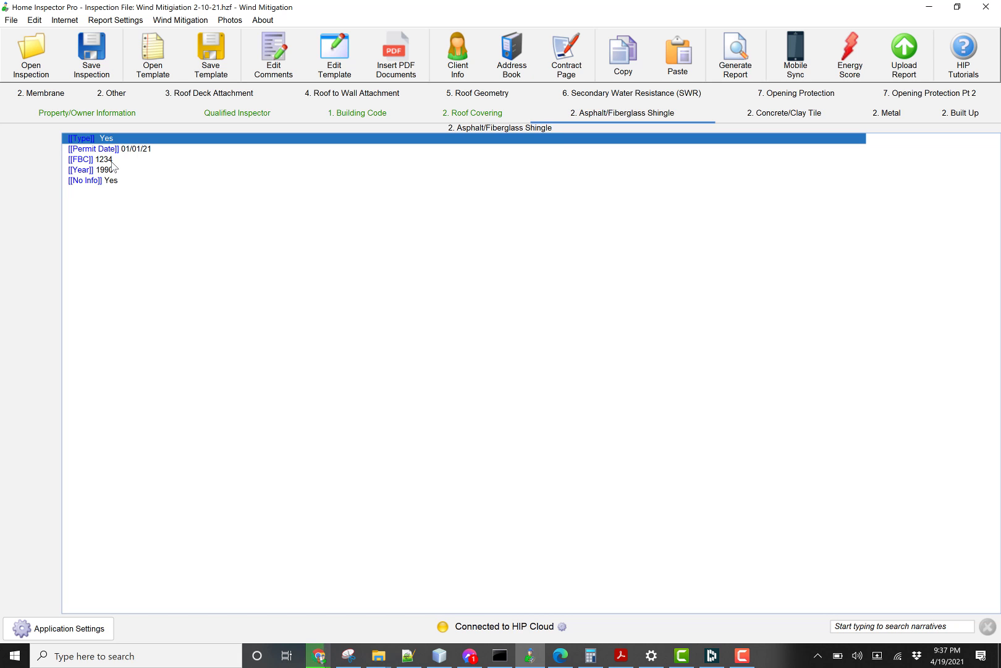
left_click(103, 162, "ctrl")
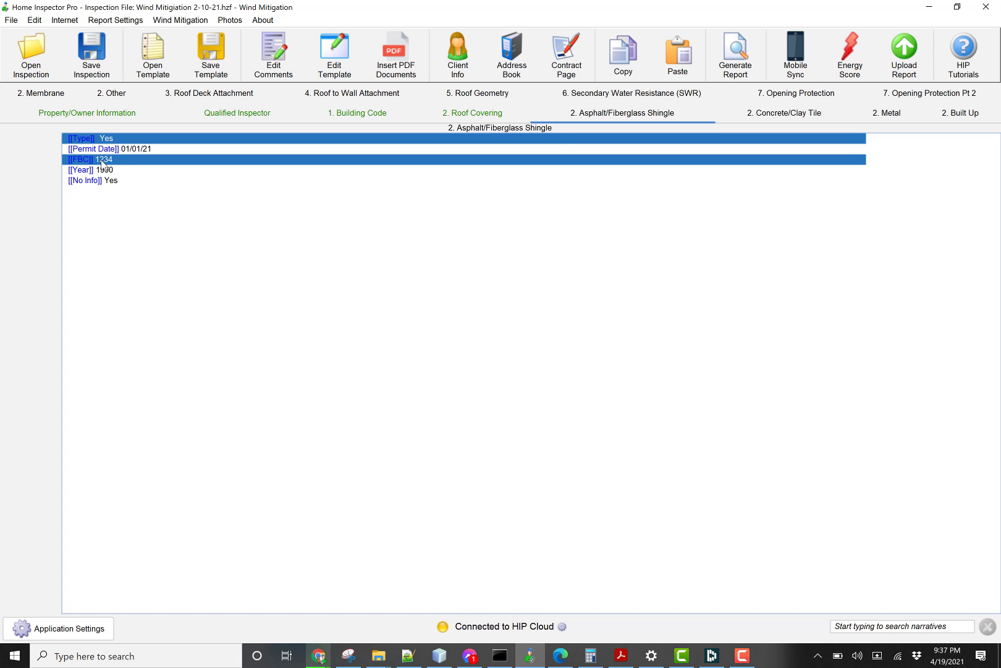
Change the shingle Year to 2000, select it, and return to the inserted PDF documents.
double_click(106, 171)
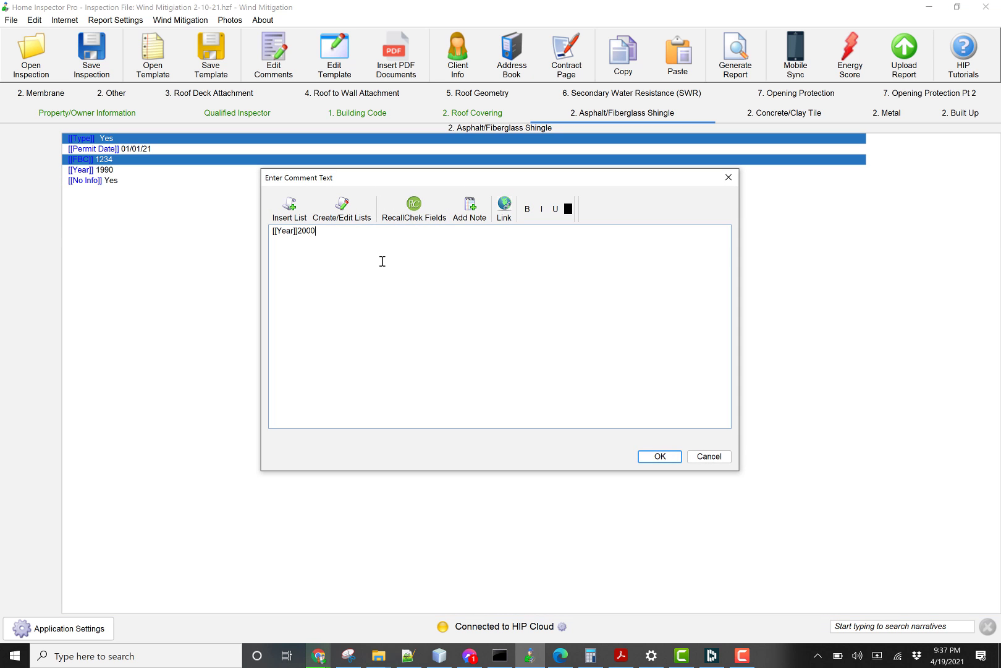
type("2000")
left_click(648, 455)
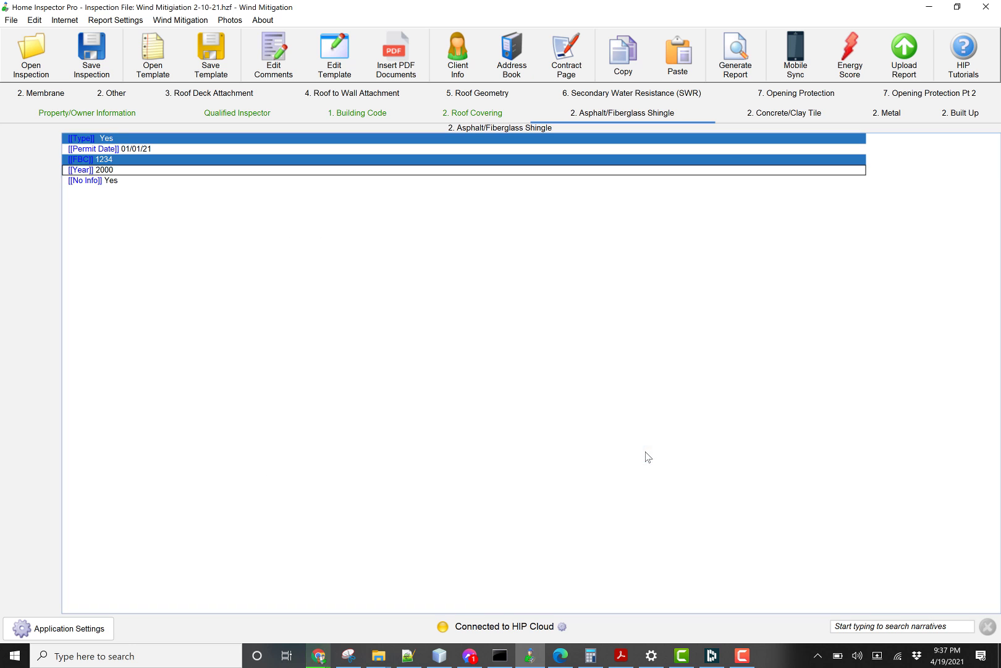
left_click(115, 170)
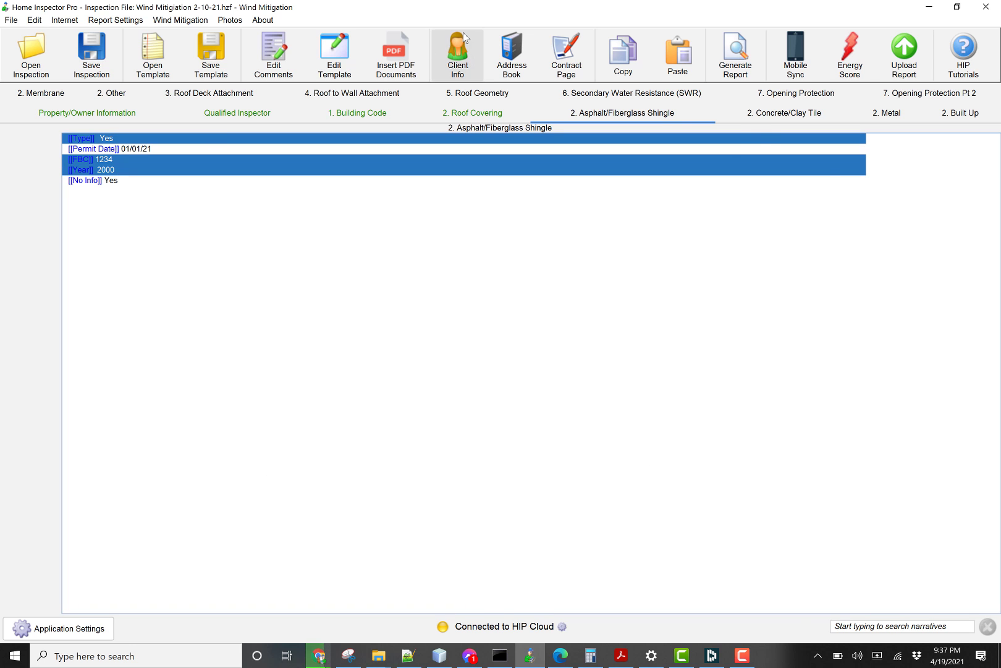
left_click(396, 54)
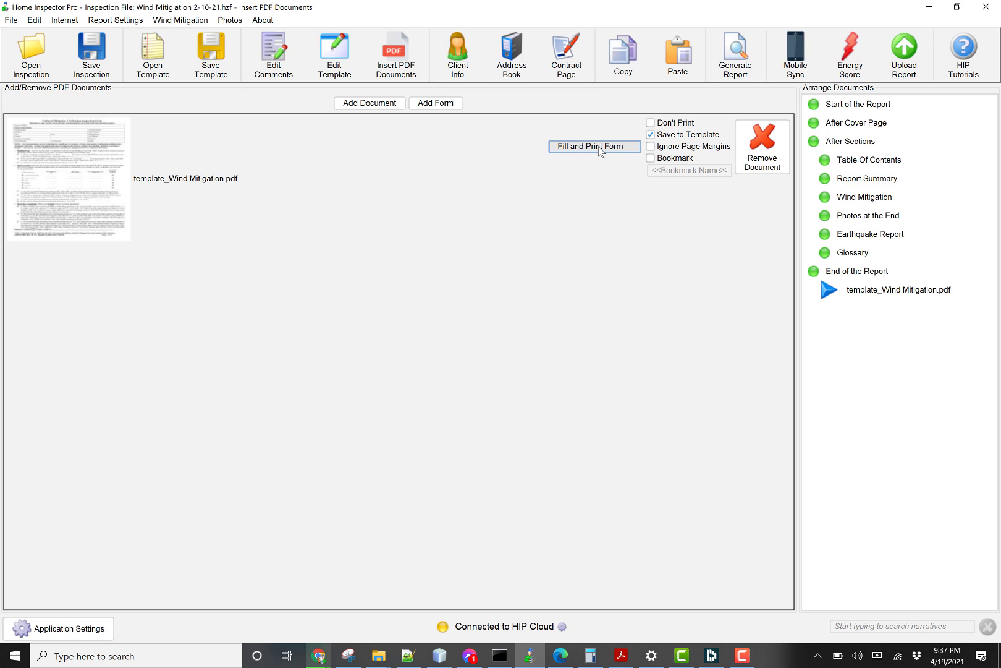
Populate the Wind Mitigation form with 1A, 06/18/18, FBC 1234 and Year 2000, then save it.
left_click(601, 152)
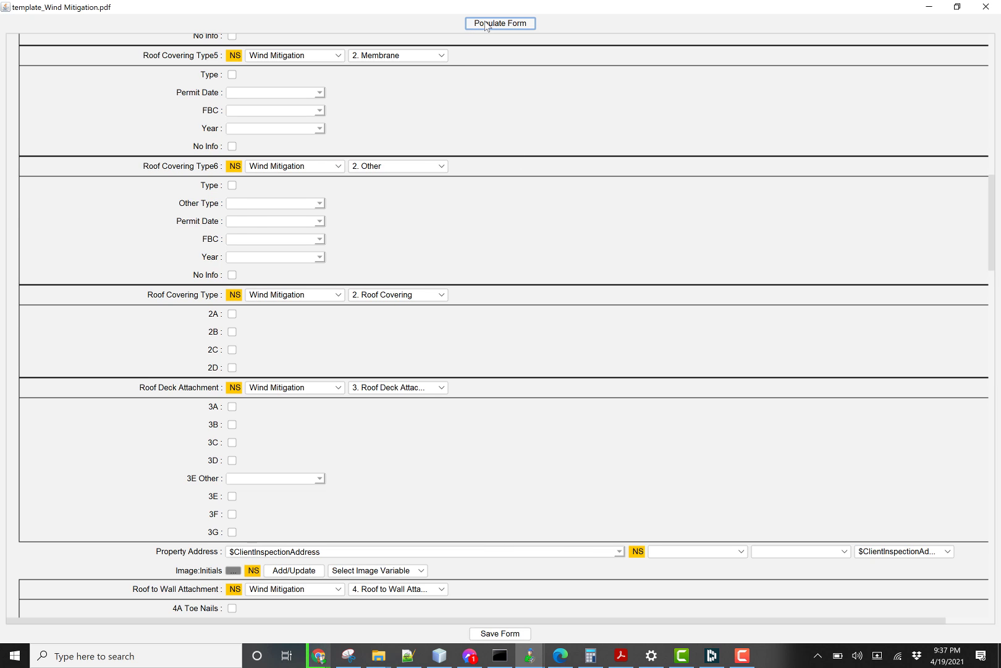
left_click(486, 25)
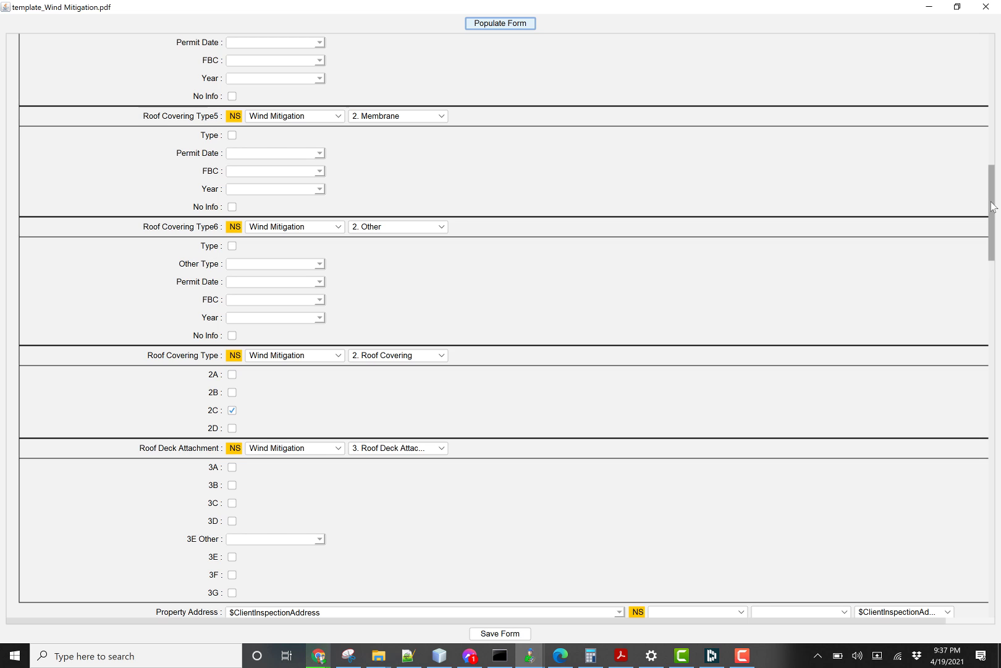
left_click_drag(992, 207, 987, 107)
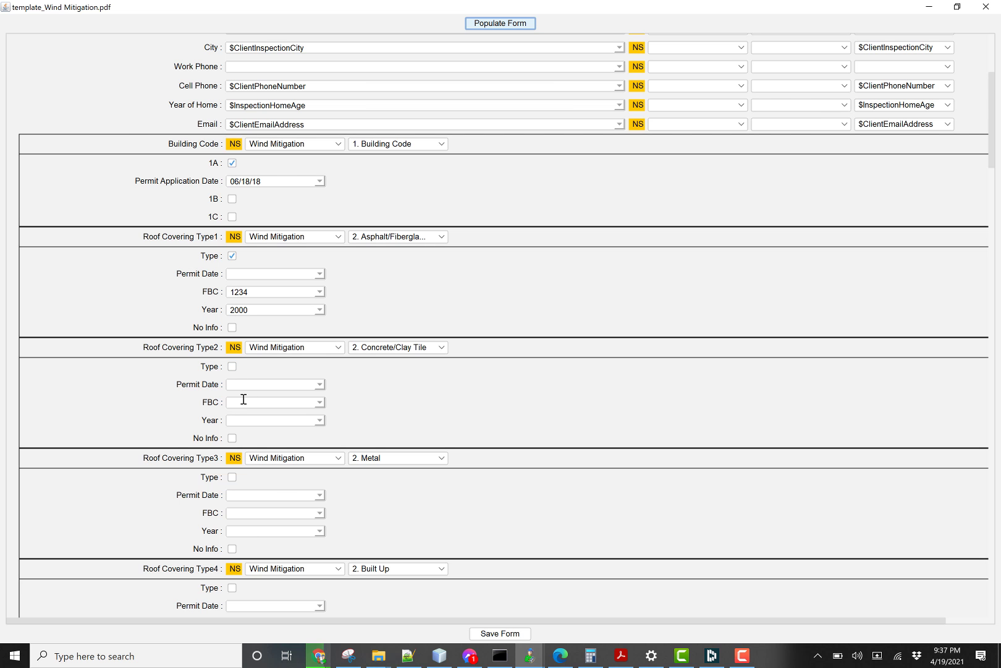
left_click(488, 633)
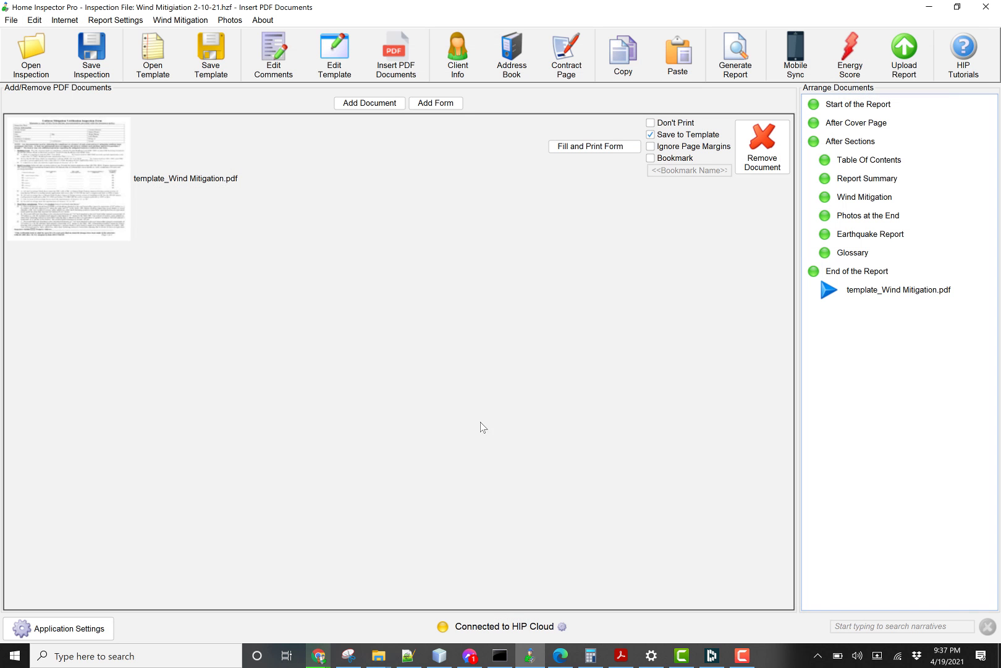
Return to the Wind Mitigation comments and show the 7. Opening Protection answers.
left_click(184, 20)
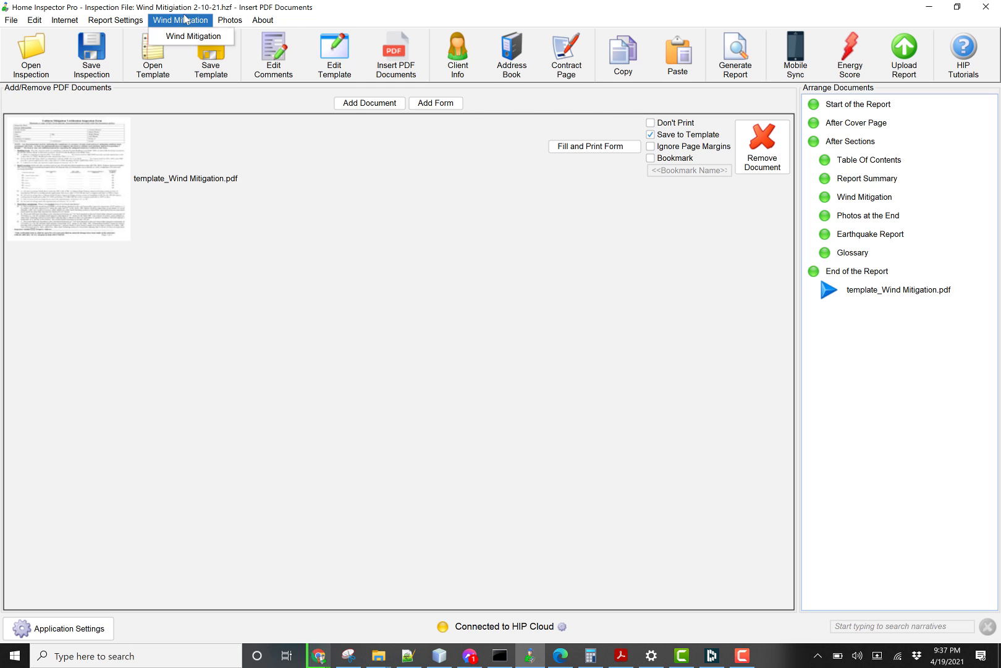
left_click(189, 36)
left_click(759, 118)
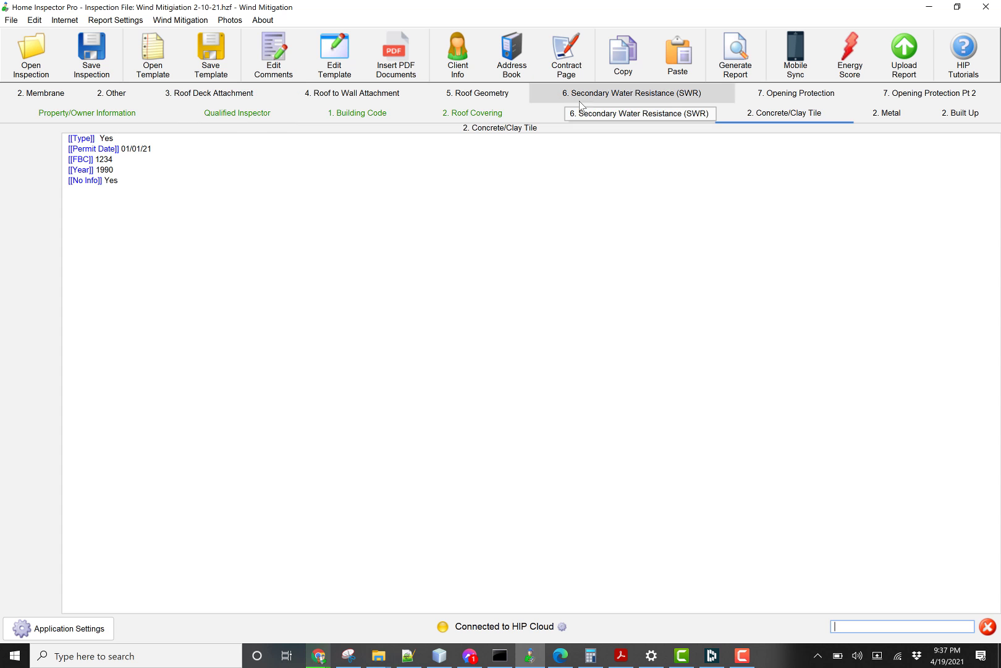
left_click(802, 94)
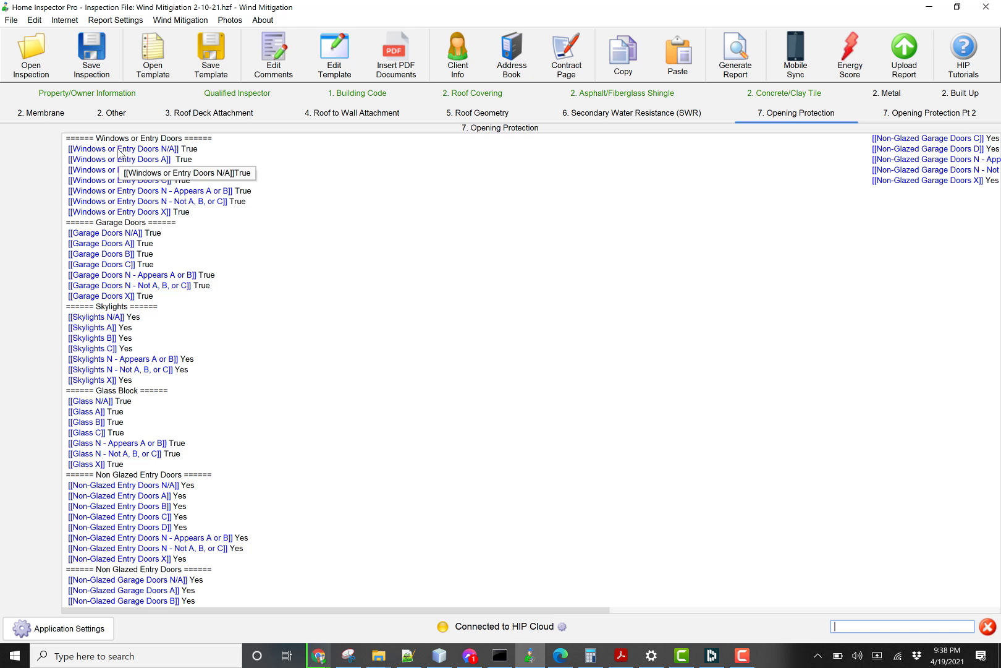
Multi-select the Opening Protection comments Windows N/A, Garage Doors C, Skylights A, Glass B and Non-Glazed Entry Doors A.
left_click(195, 151)
left_click(188, 170, "ctrl")
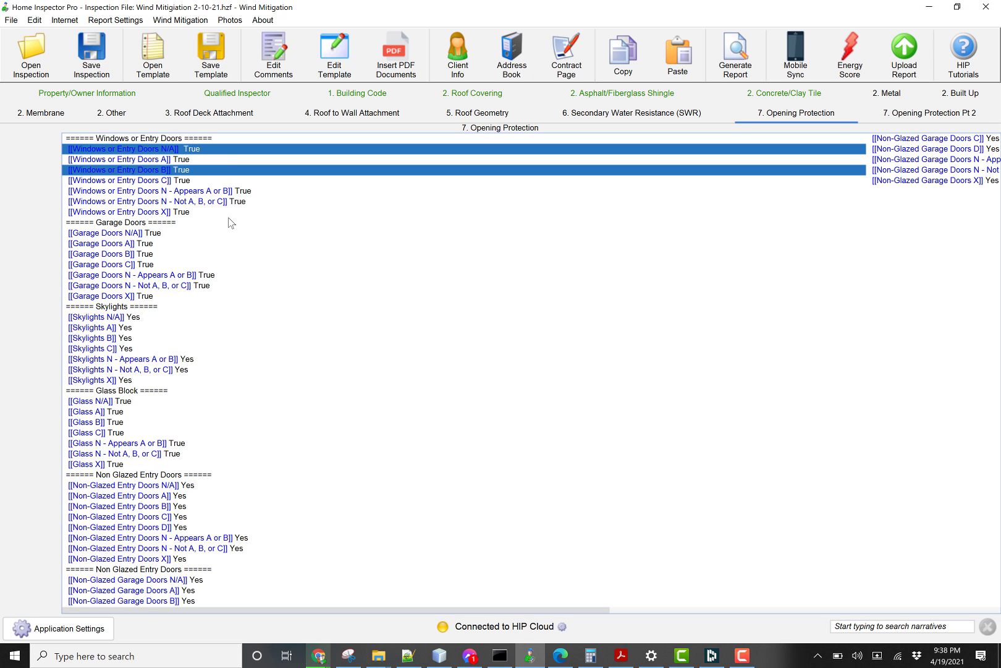
left_click(185, 171, "ctrl")
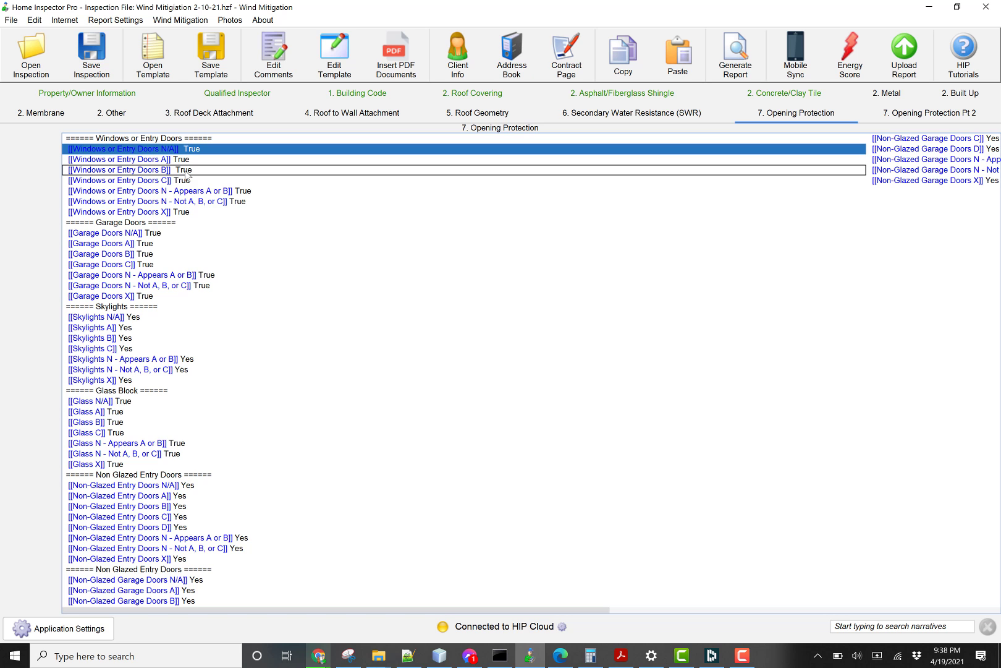
left_click(115, 268)
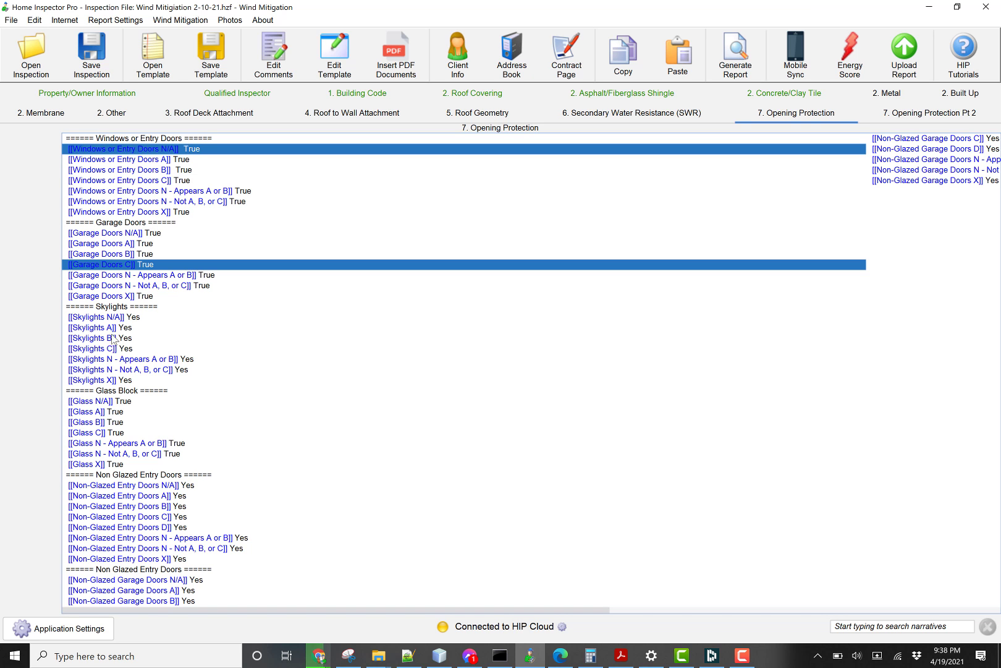
left_click(109, 328)
left_click(111, 423)
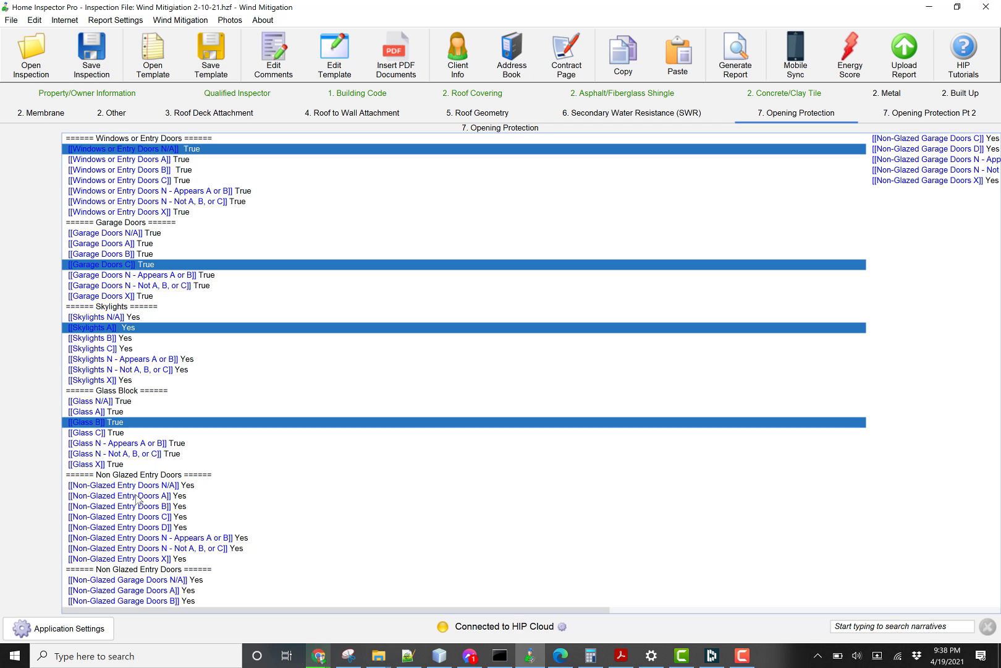
left_click(137, 498)
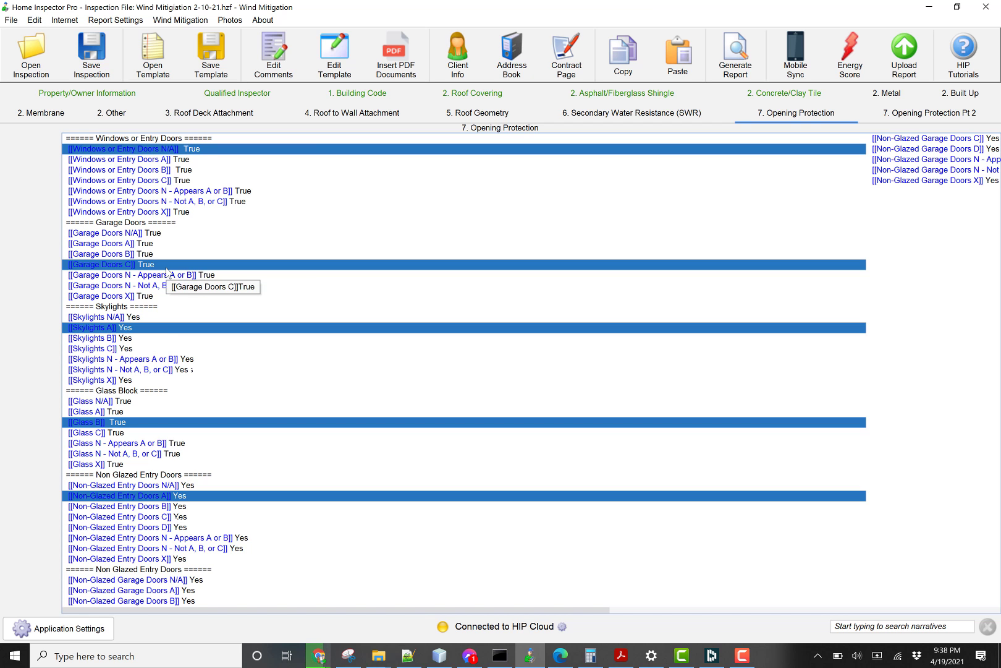
Reopen the Wind Mitigation form from Insert PDF Documents, review its field mappings, and save the form.
left_click(401, 58)
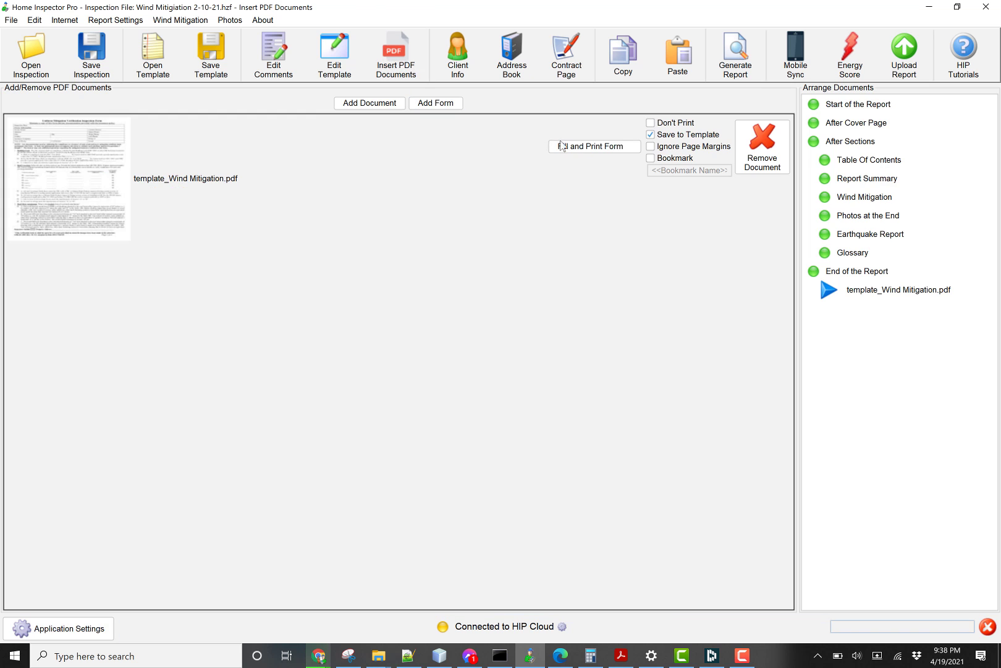
left_click(559, 145)
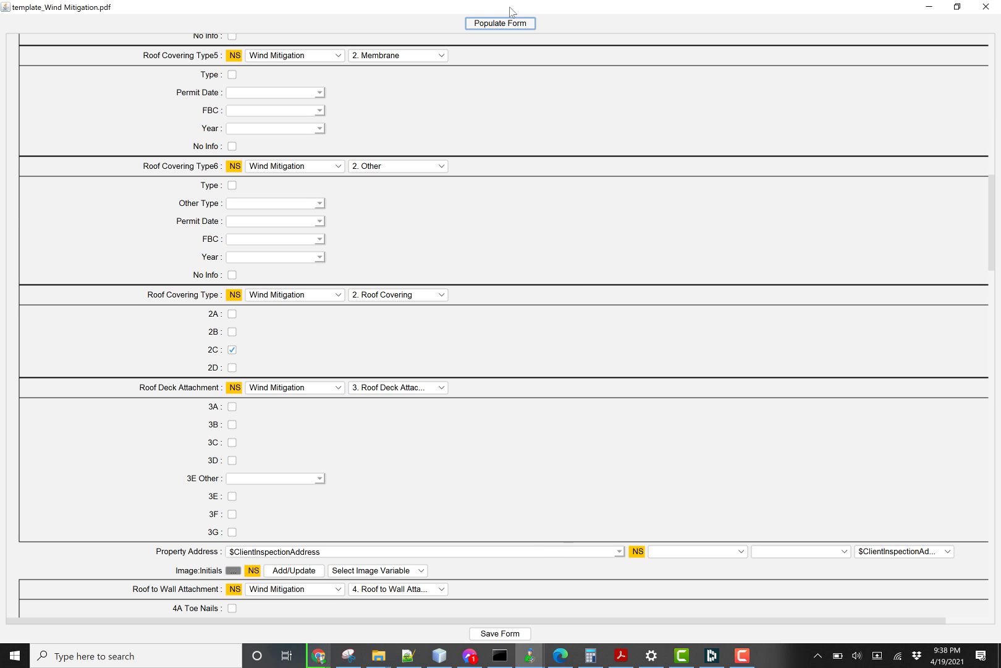
scroll(513, 25, "up", 3)
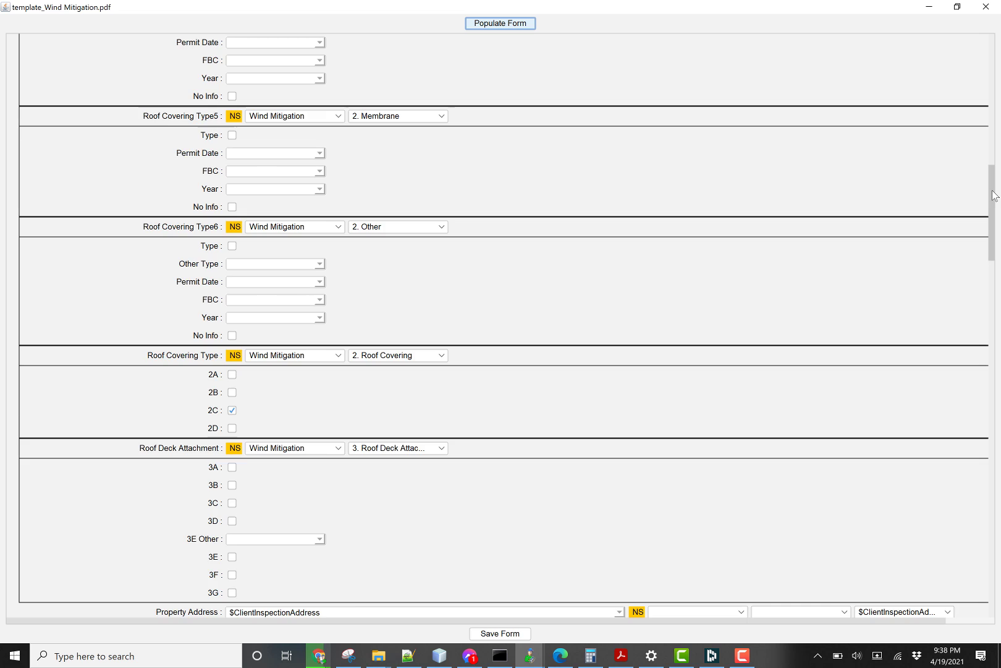
left_click_drag(992, 196, 1000, 560)
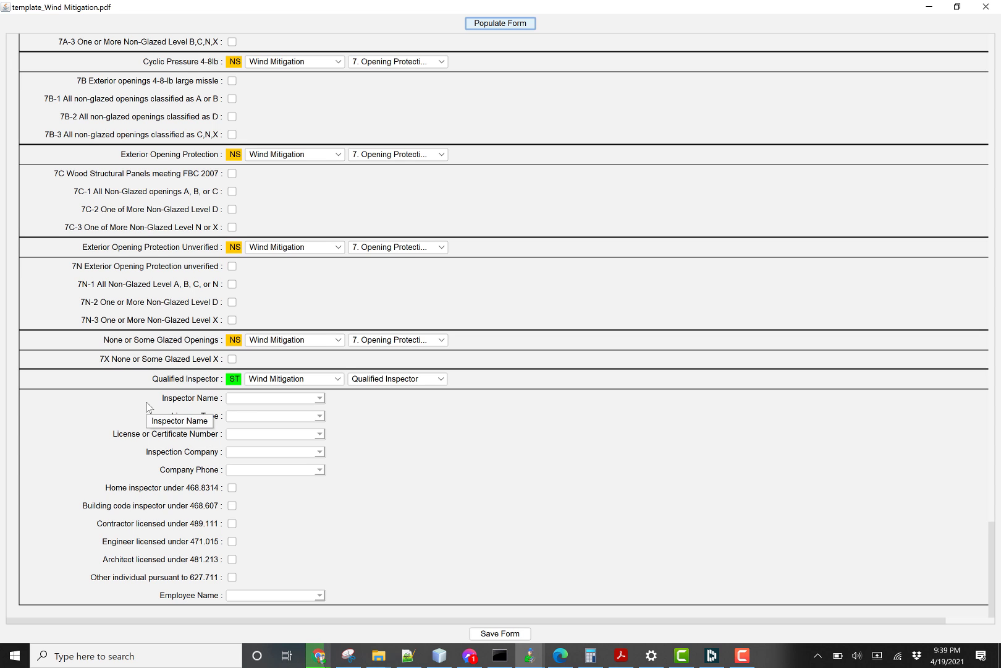
left_click(165, 398)
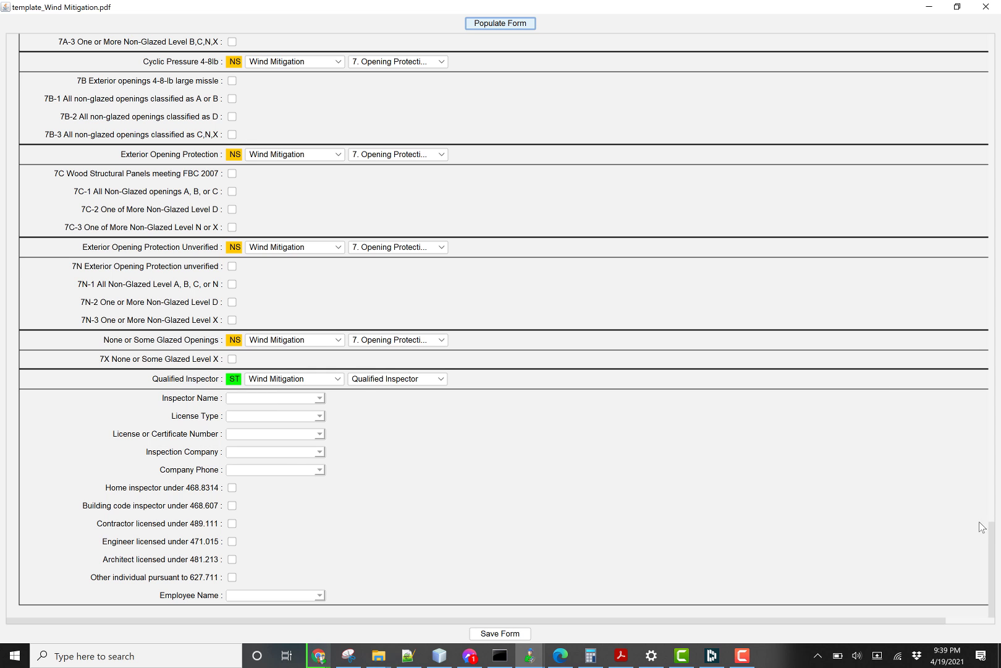
left_click_drag(992, 536, 992, 394)
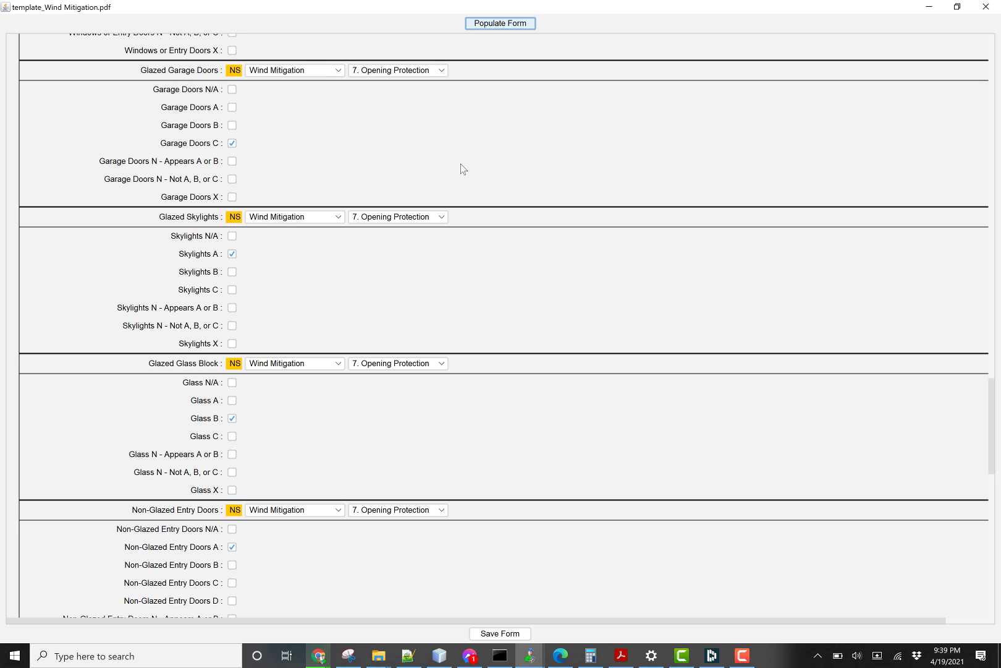
left_click(514, 633)
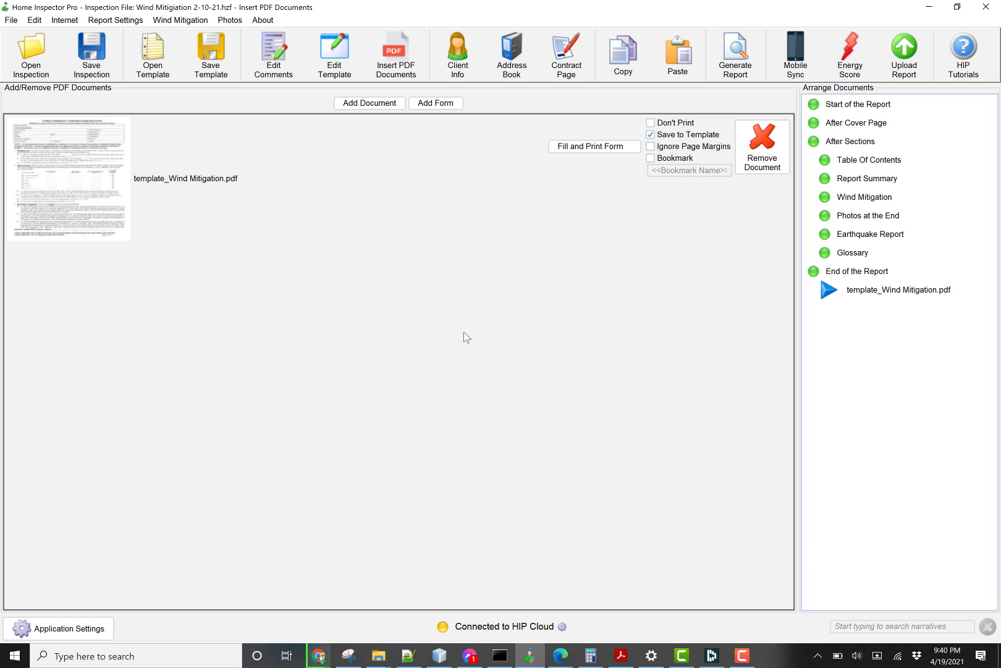
Generate the inspection report past Print Settings and save it as Wind Mitigation 2-10-21.pdf.
left_click(735, 60)
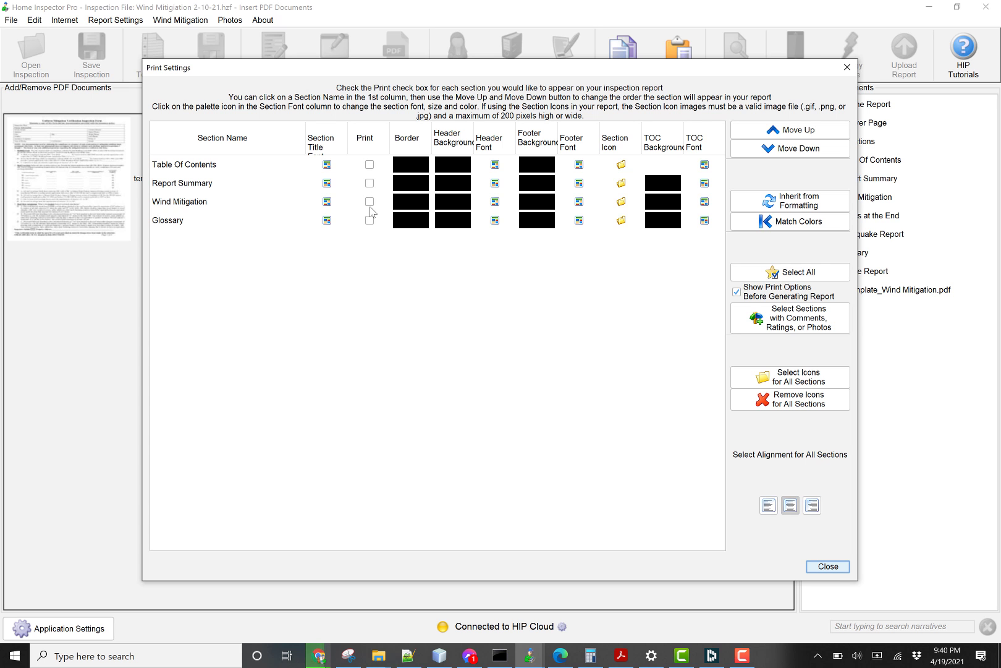
left_click_drag(392, 69, 382, 324)
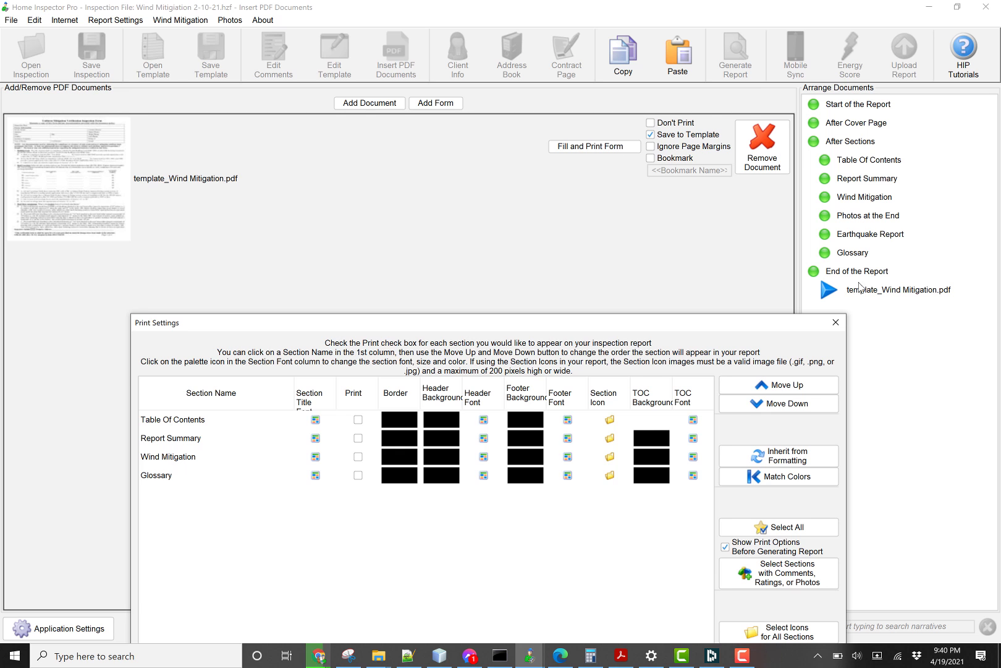
left_click_drag(735, 319, 709, 95)
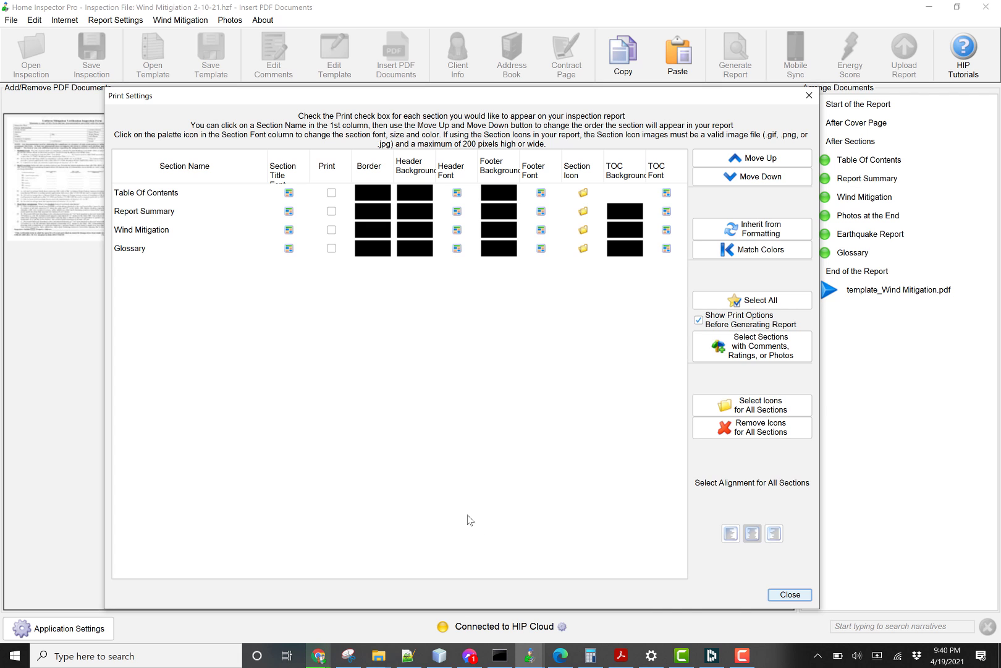
left_click(780, 596)
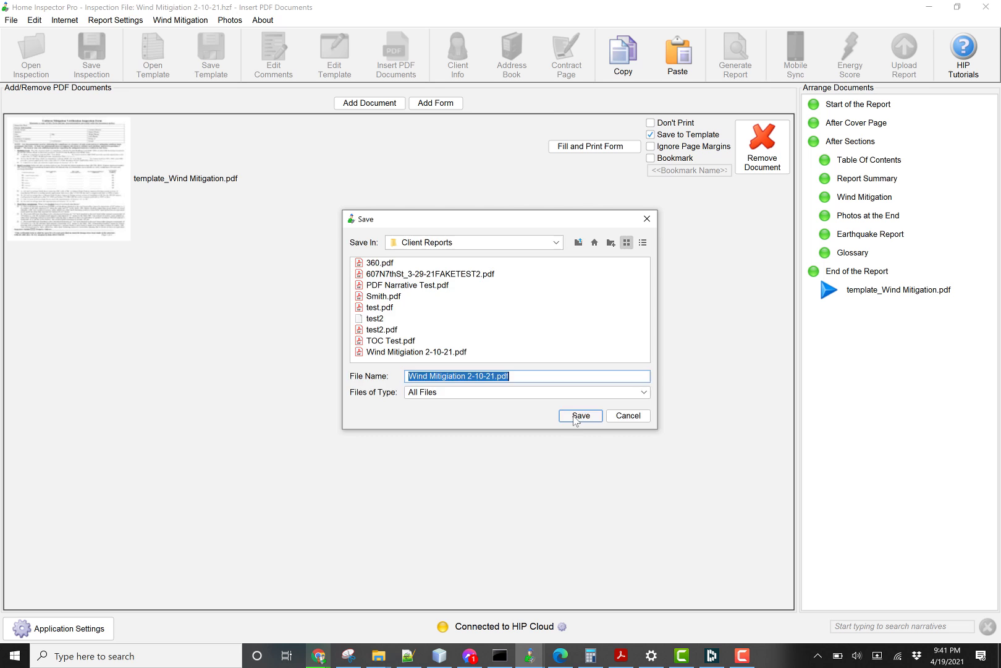
left_click(574, 418)
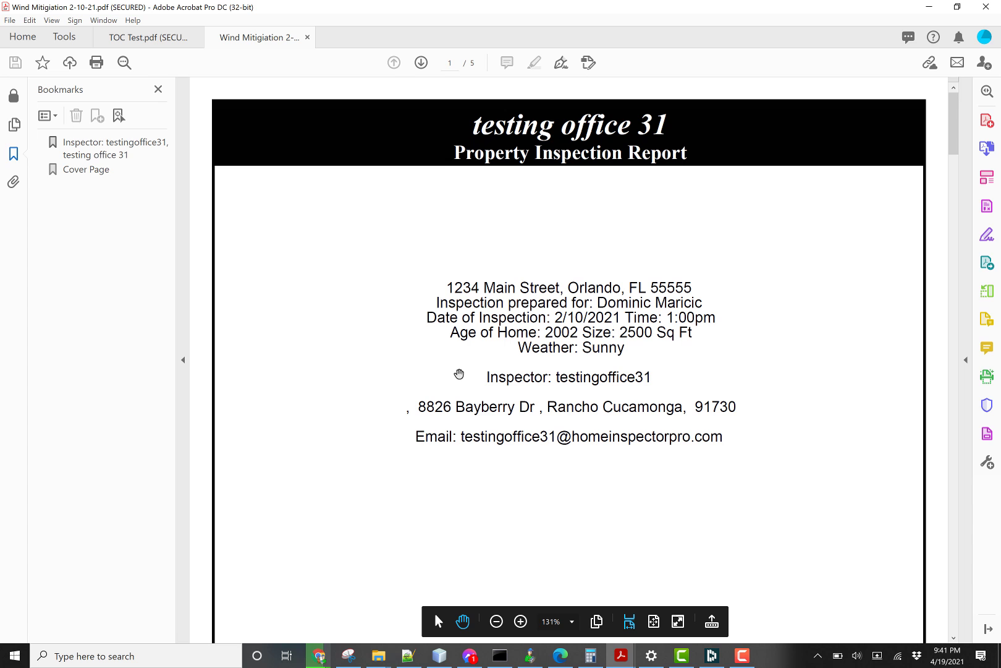
scroll(459, 374, "down", 10)
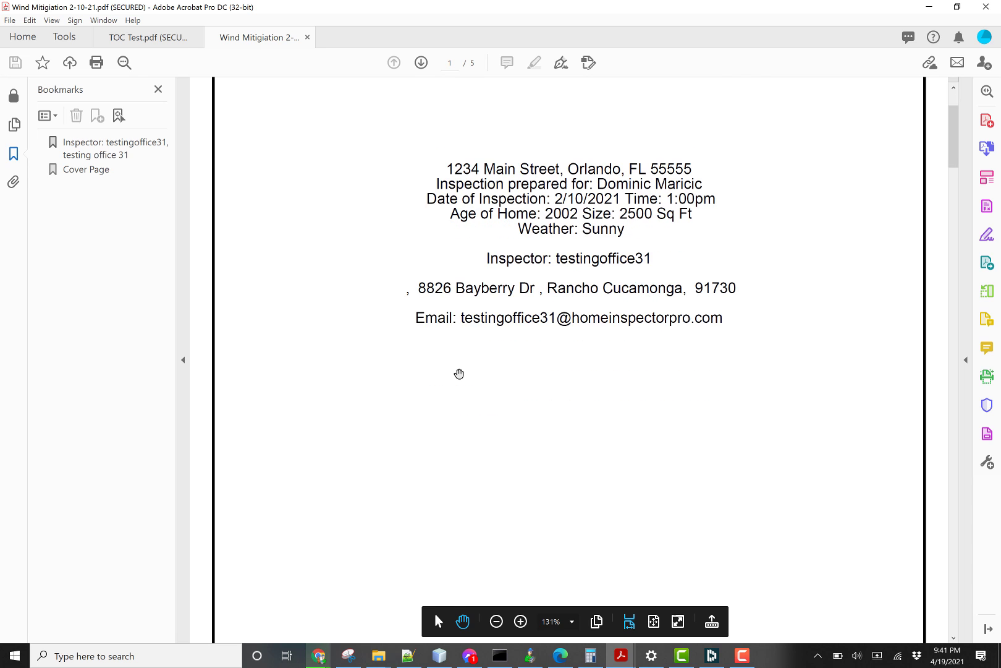
scroll(460, 374, "down", 5)
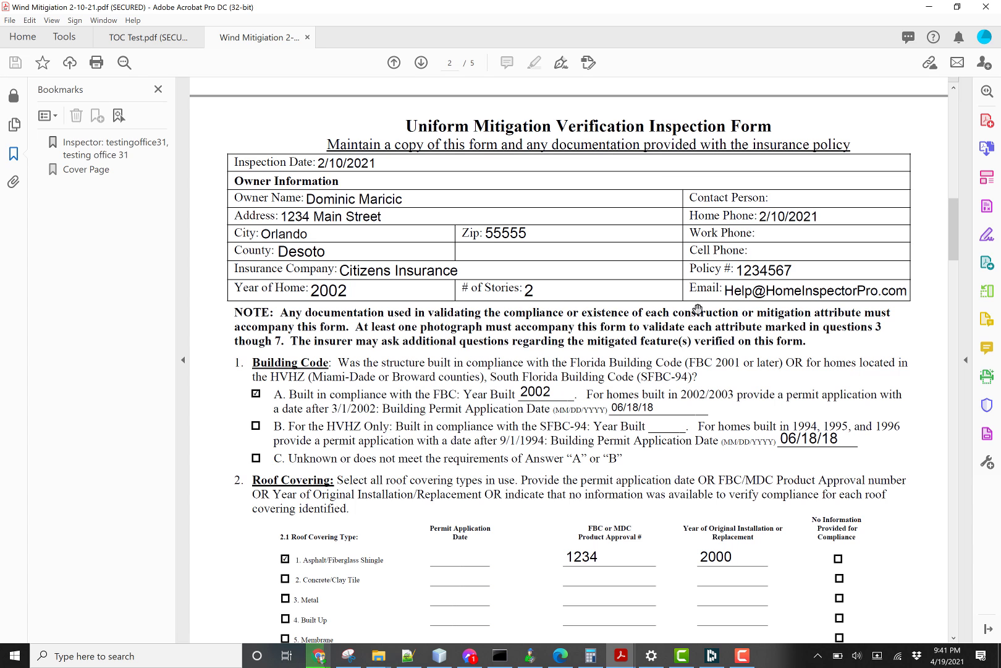
scroll(514, 328, "down", 3)
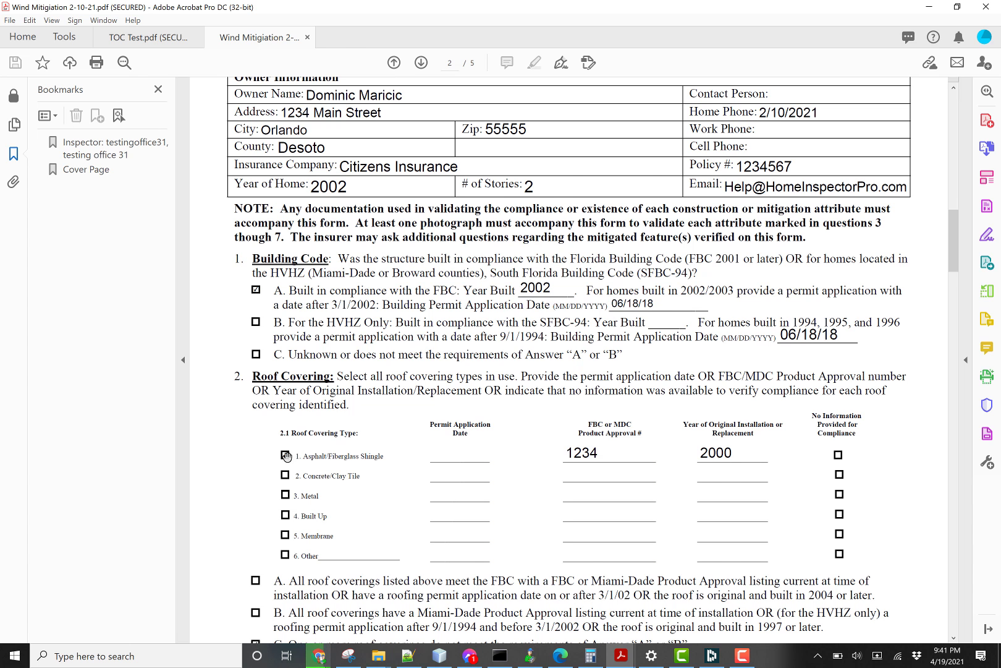
scroll(374, 500, "down", 2)
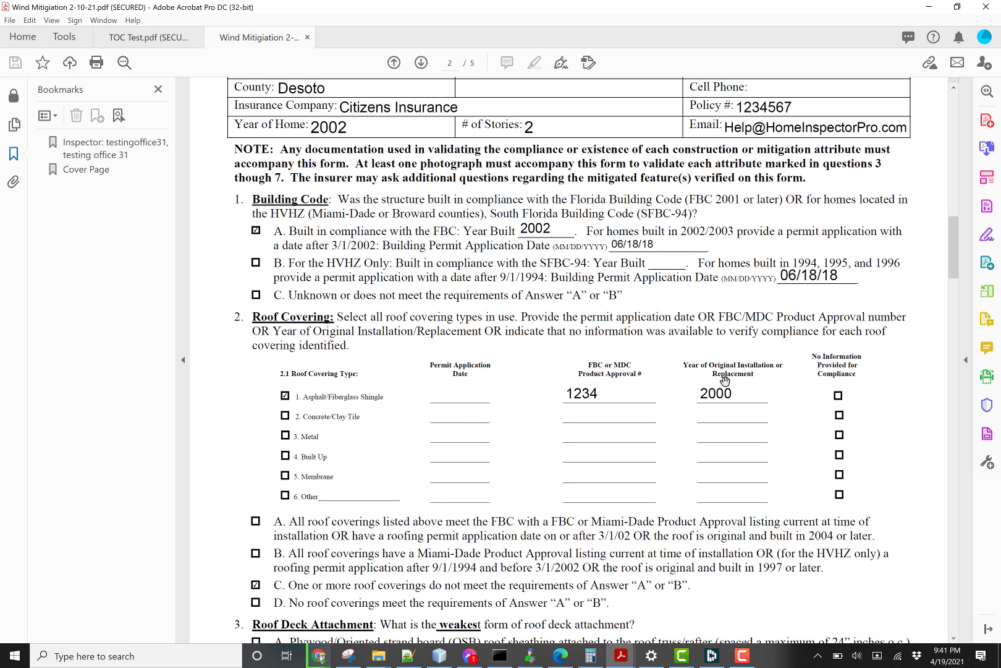
scroll(547, 479, "down", 7)
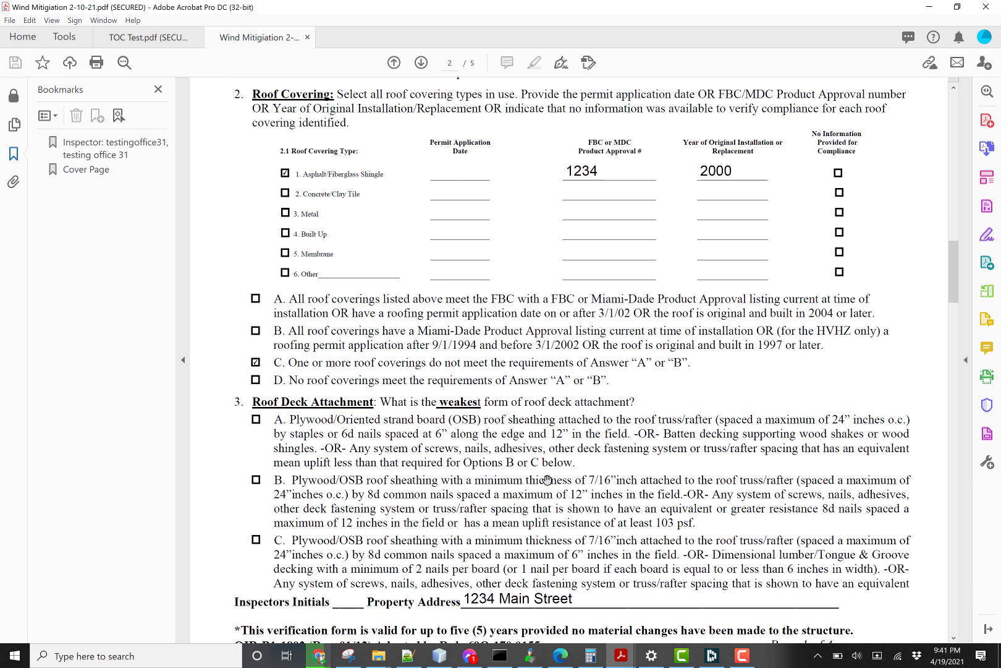
scroll(346, 454, "down", 4)
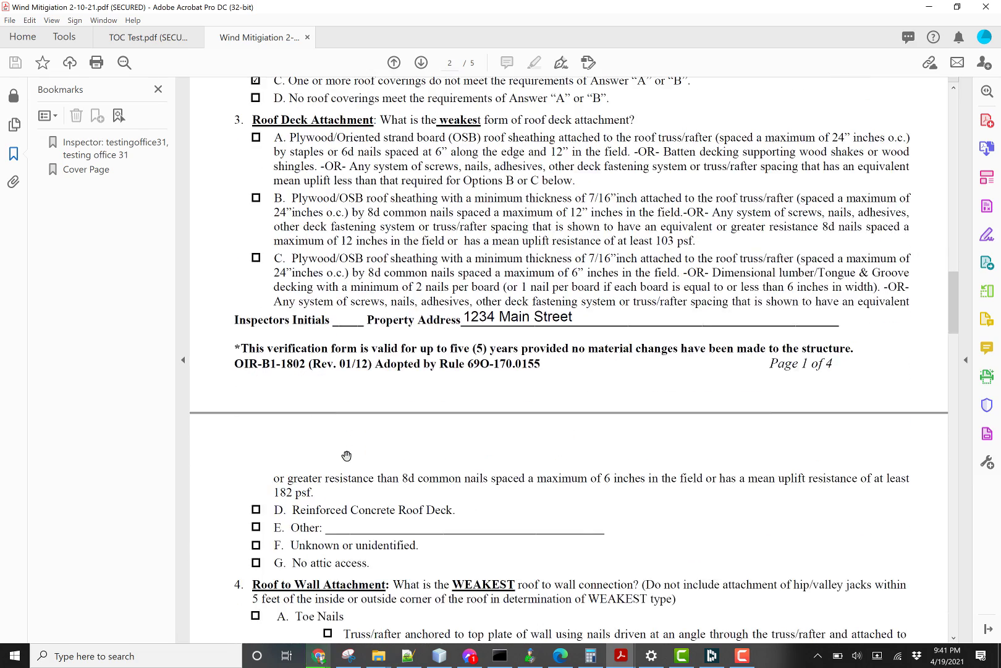
scroll(347, 455, "down", 2)
scroll(346, 454, "down", 2)
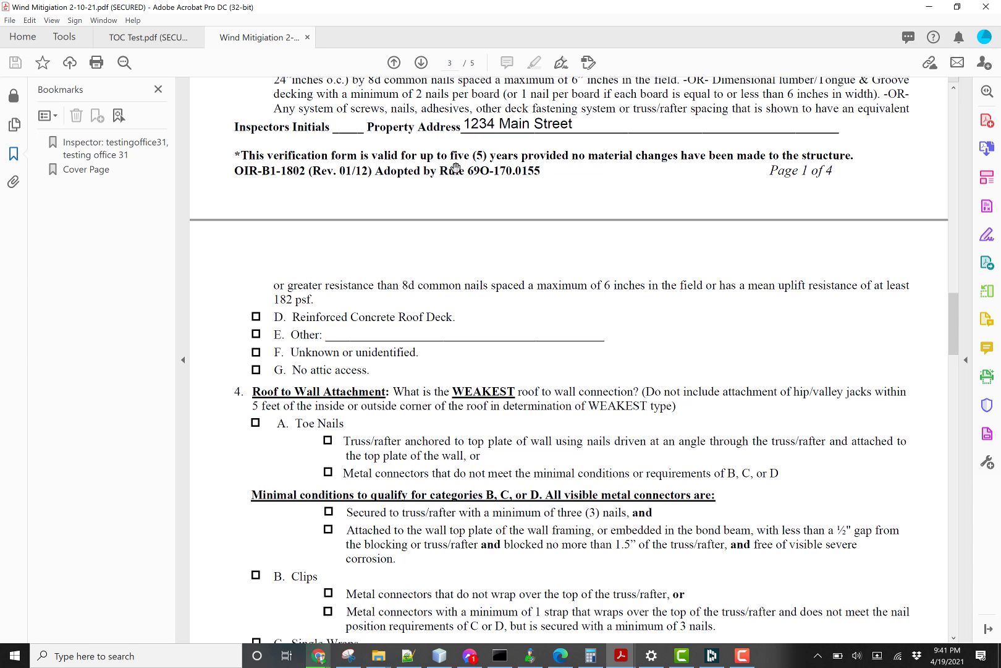
Scroll to the report's final page, checking the 2/10/2021 inspector and homeowner dates and property address.
scroll(543, 265, "down", 3)
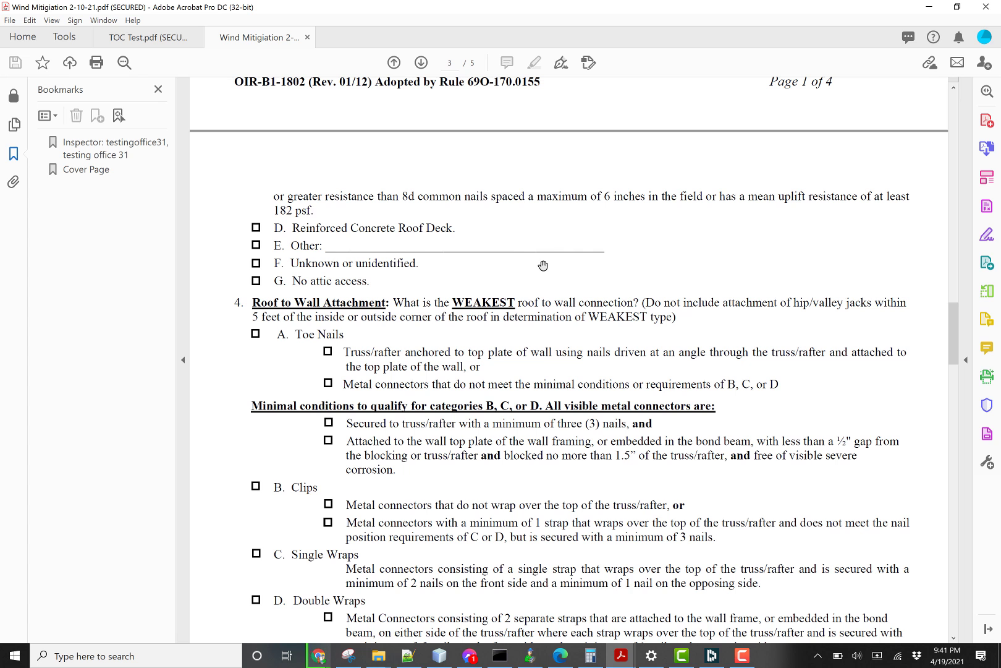
scroll(548, 316, "down", 3)
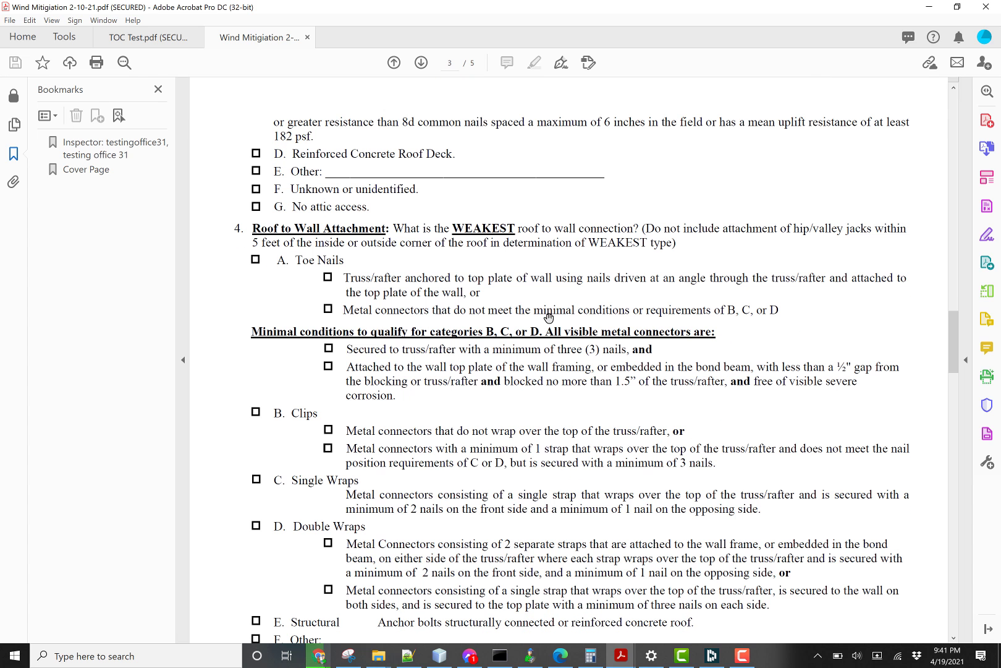
scroll(548, 316, "down", 20)
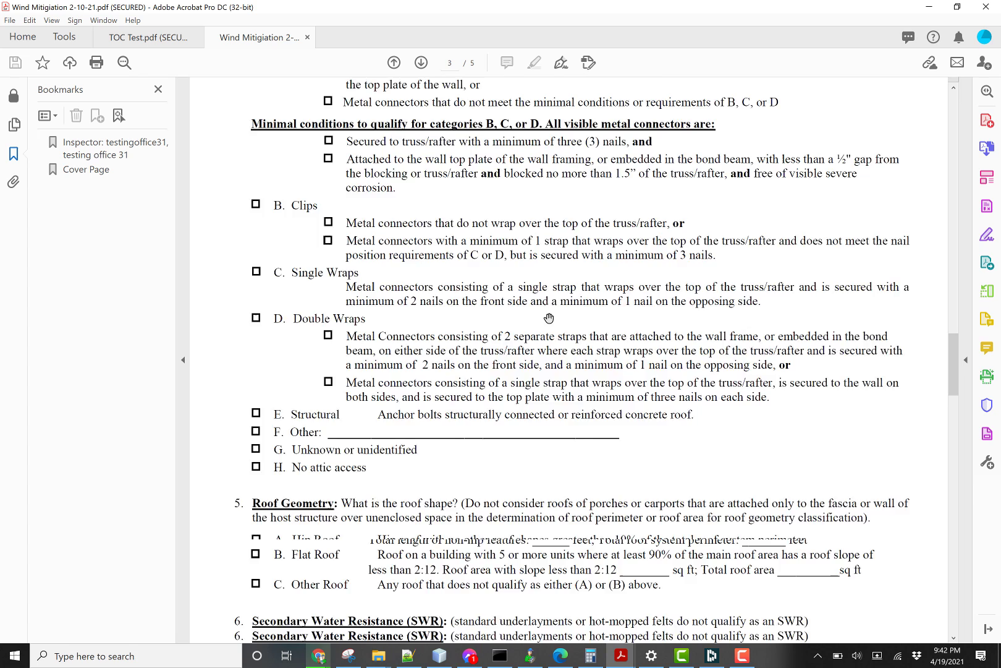
scroll(549, 318, "down", 1)
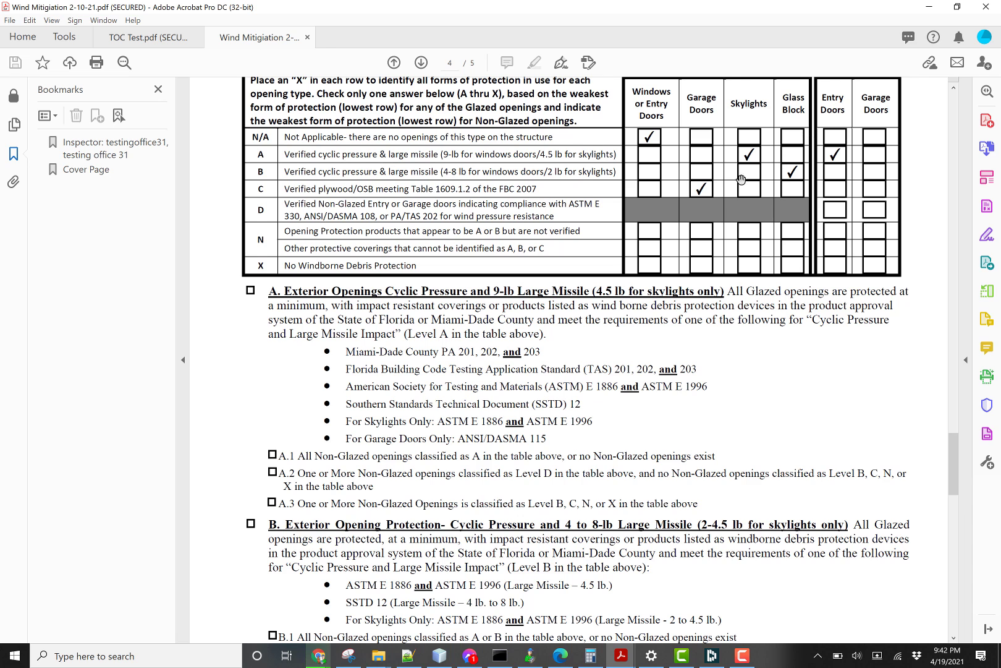
scroll(781, 175, "up", 2)
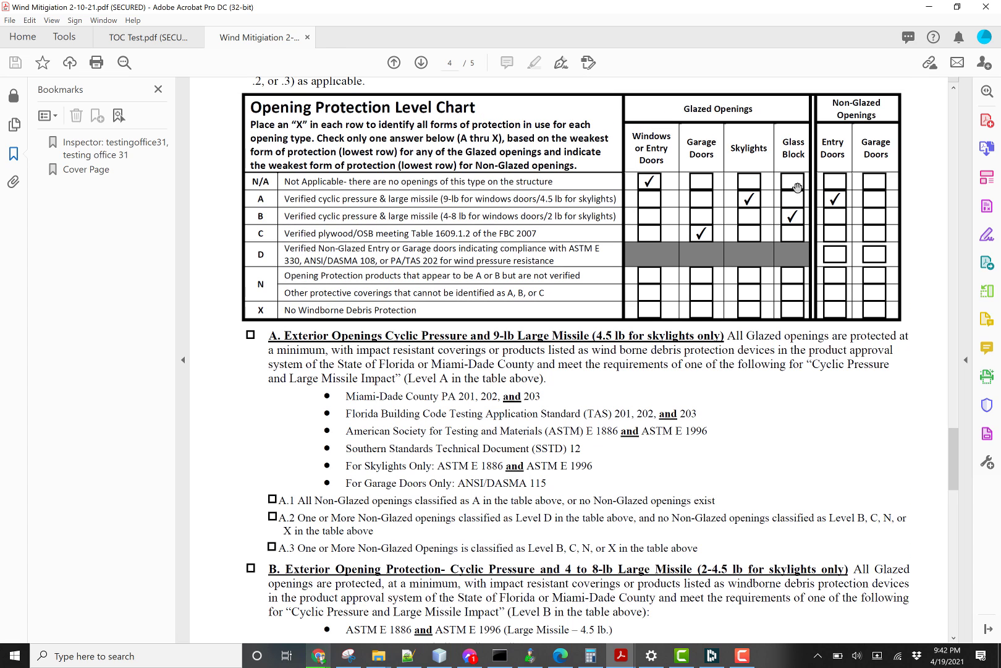
scroll(736, 279, "down", 15)
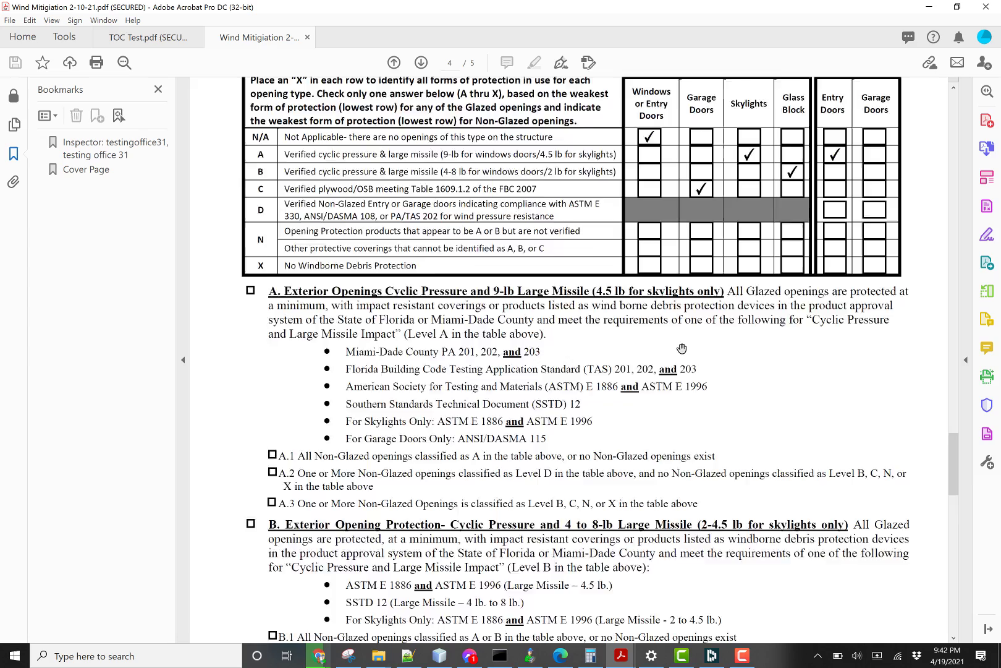
scroll(682, 348, "down", 20)
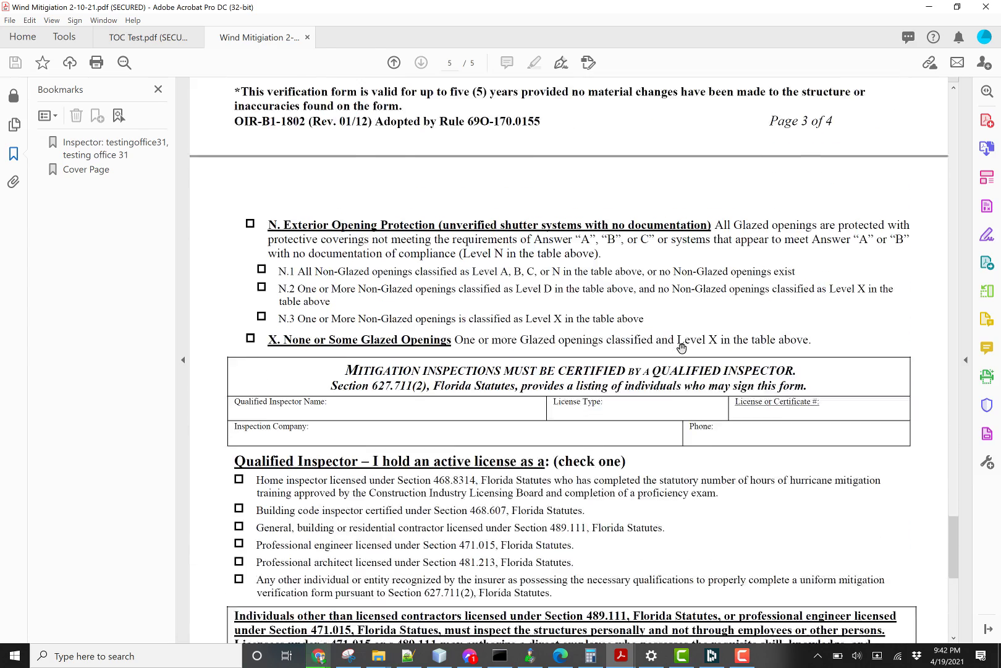
scroll(683, 348, "down", 5)
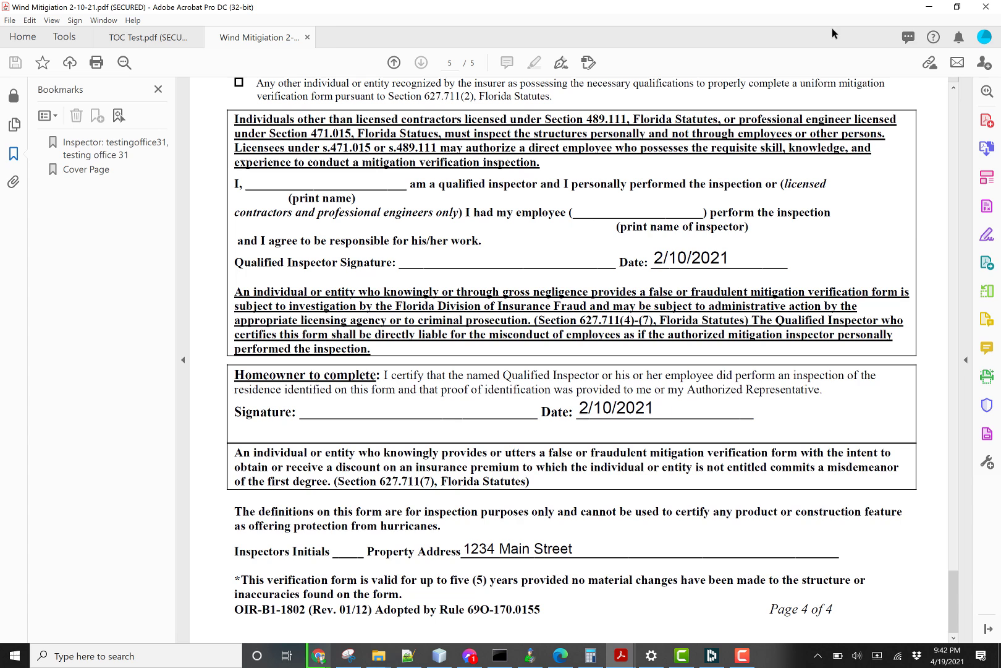
left_click(929, 7)
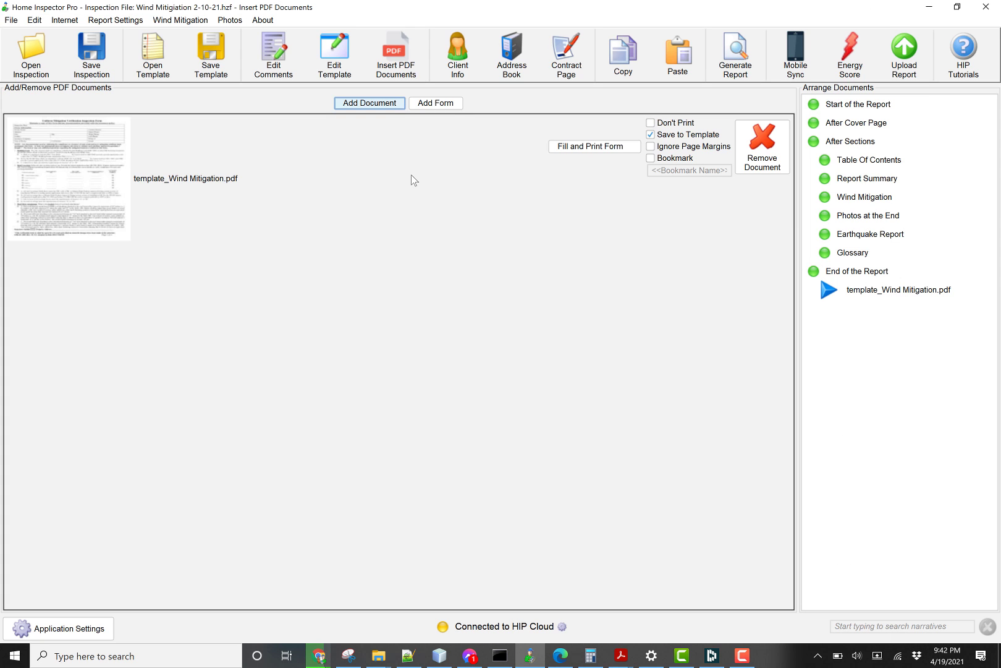